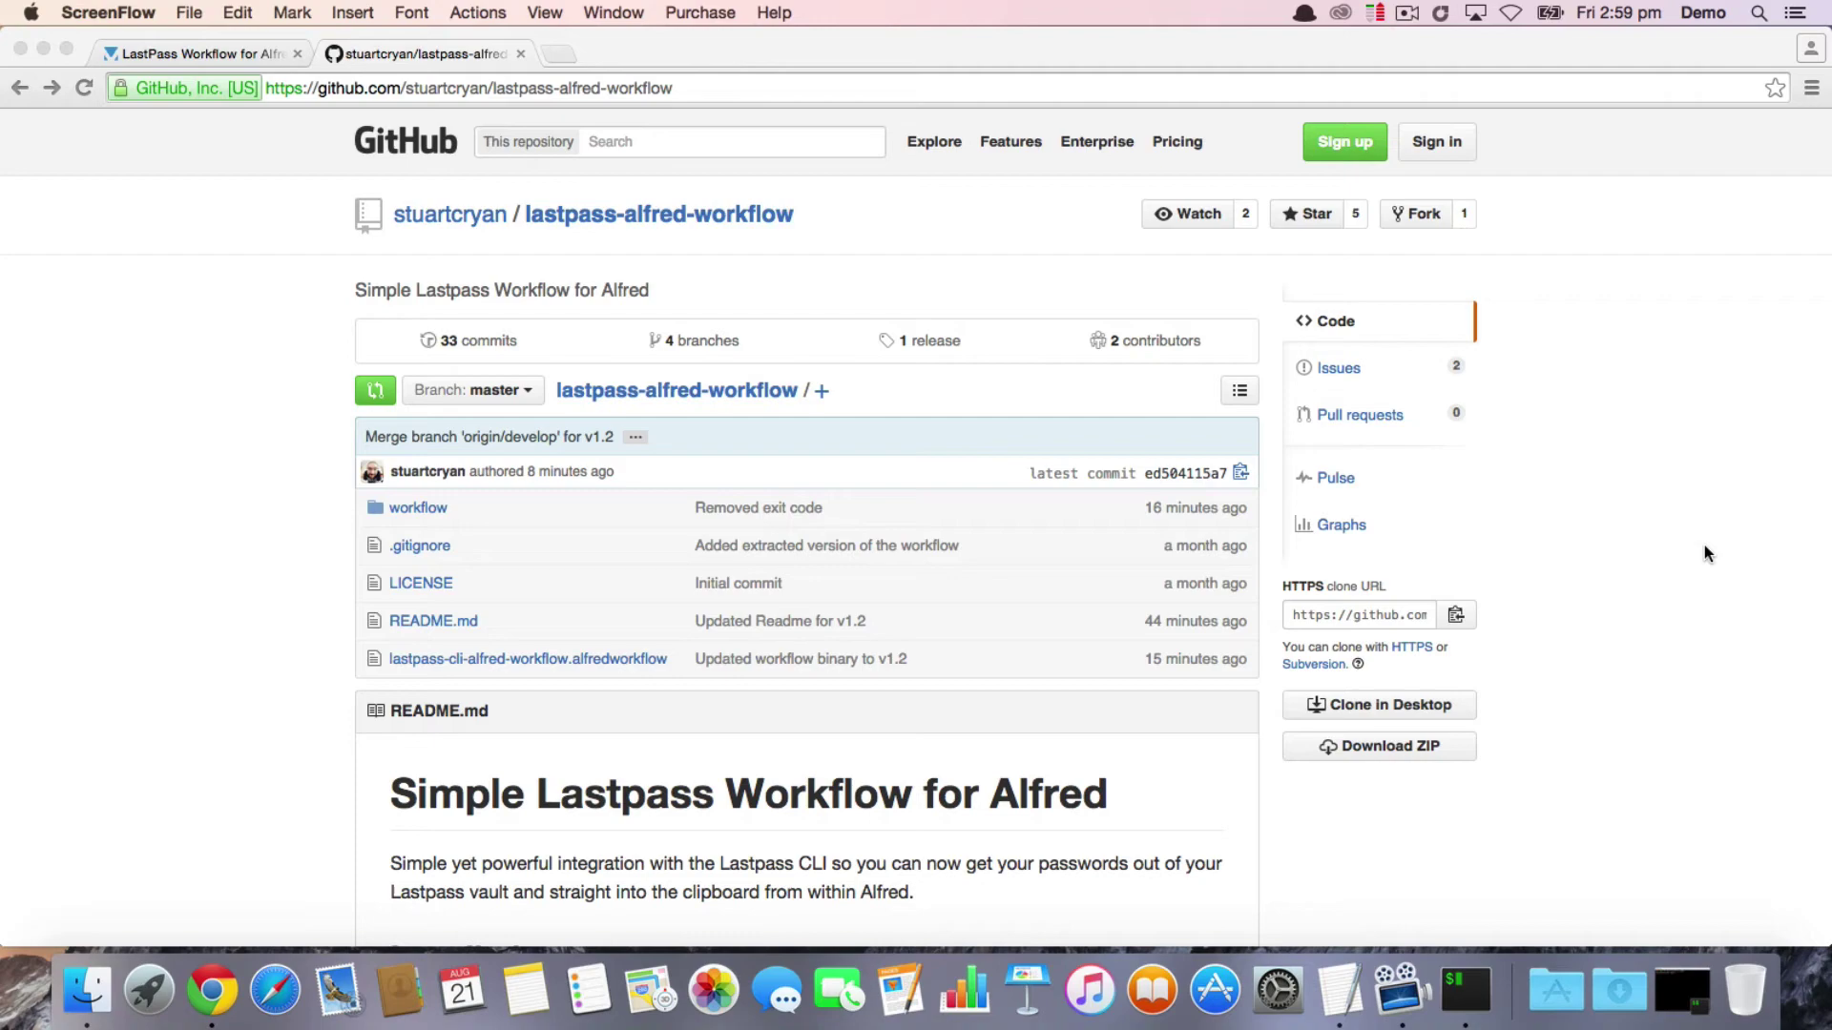
Step: Import the downloaded LastPass CLI .alfredworkflow file into Alfred under the Tools category
{"action": "left_click", "coordinate": [46, 49]}
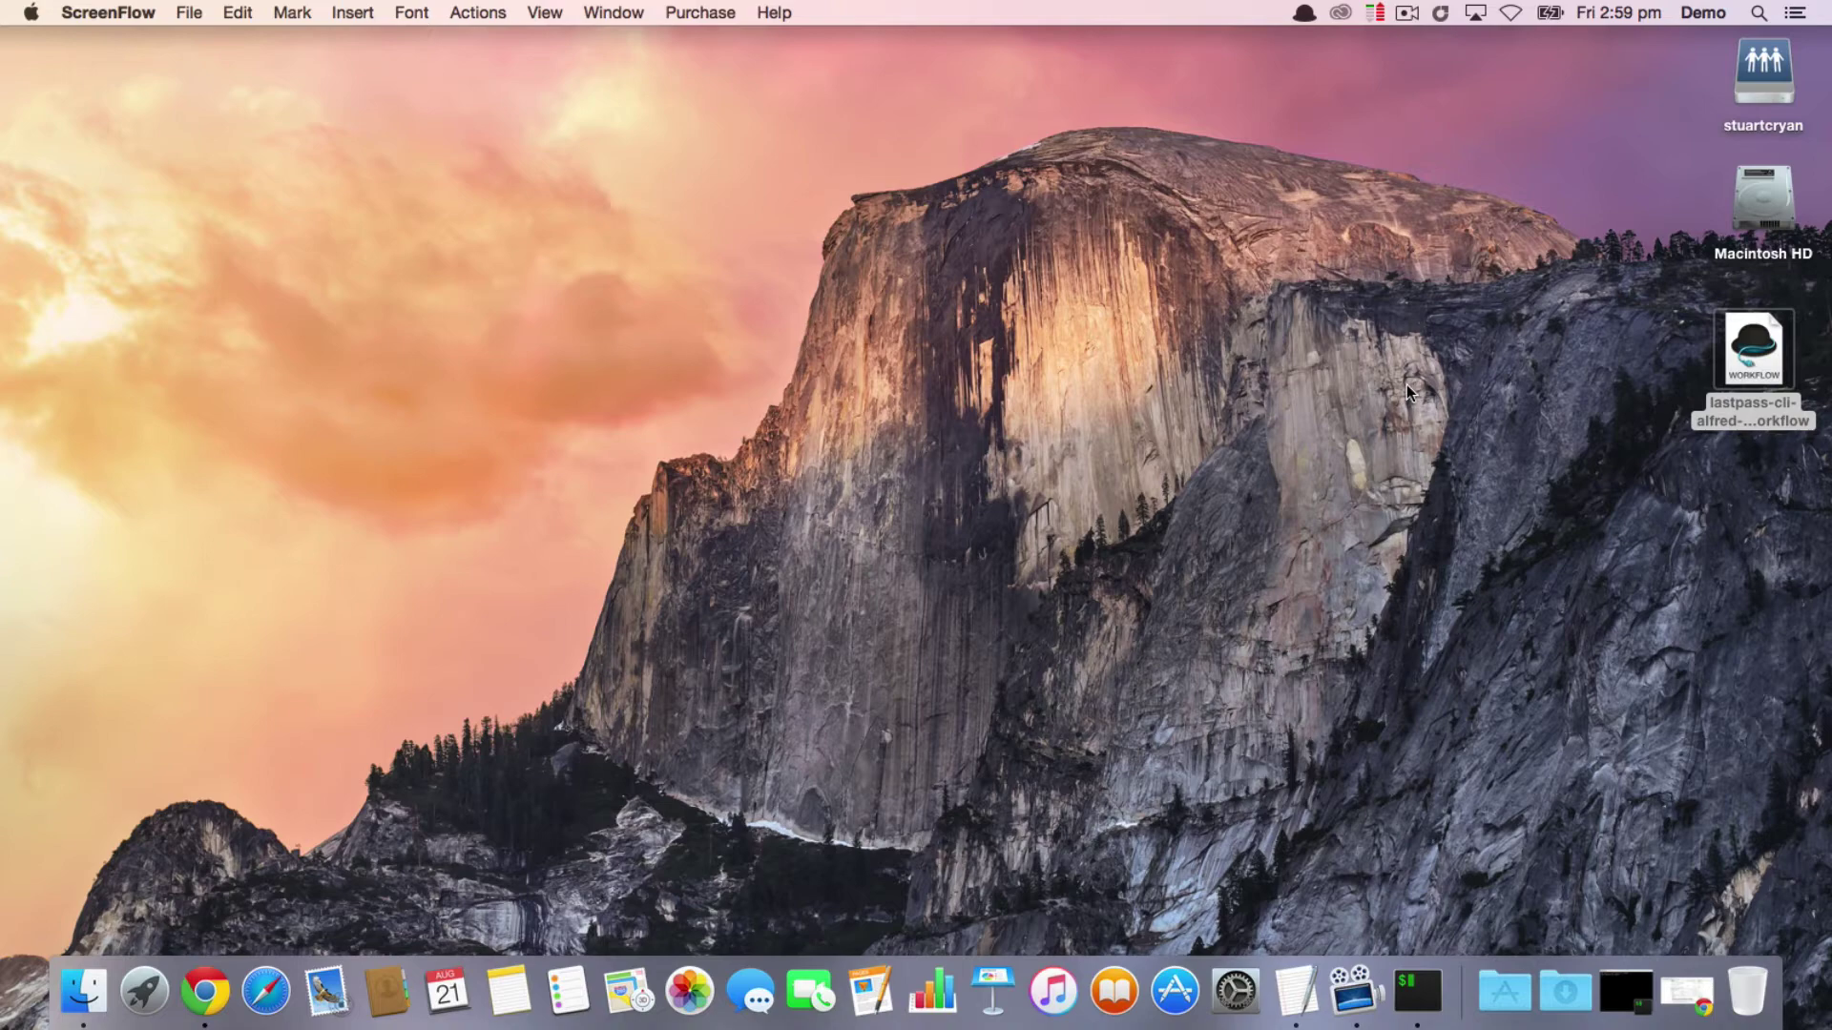
{"action": "double_click", "coordinate": [1740, 338]}
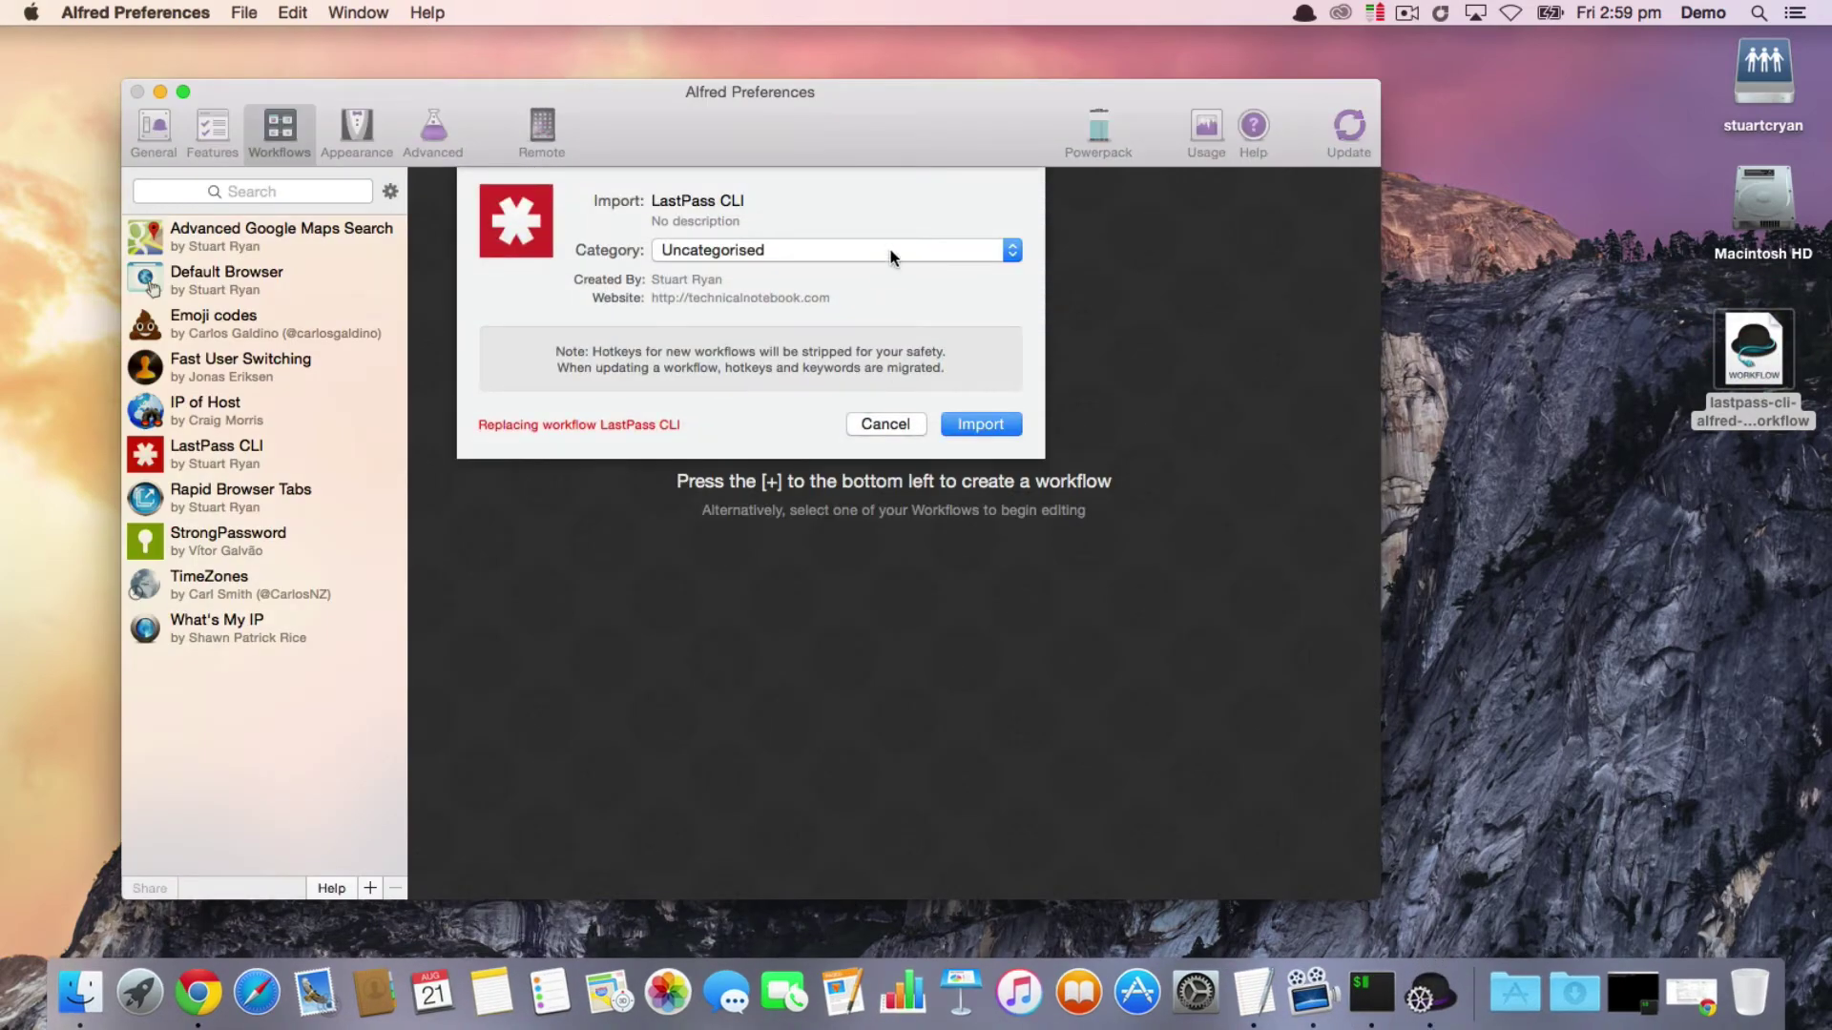
{"action": "left_click_drag", "start_coordinate": [893, 251], "coordinate": [894, 190]}
{"action": "left_click", "coordinate": [984, 424]}
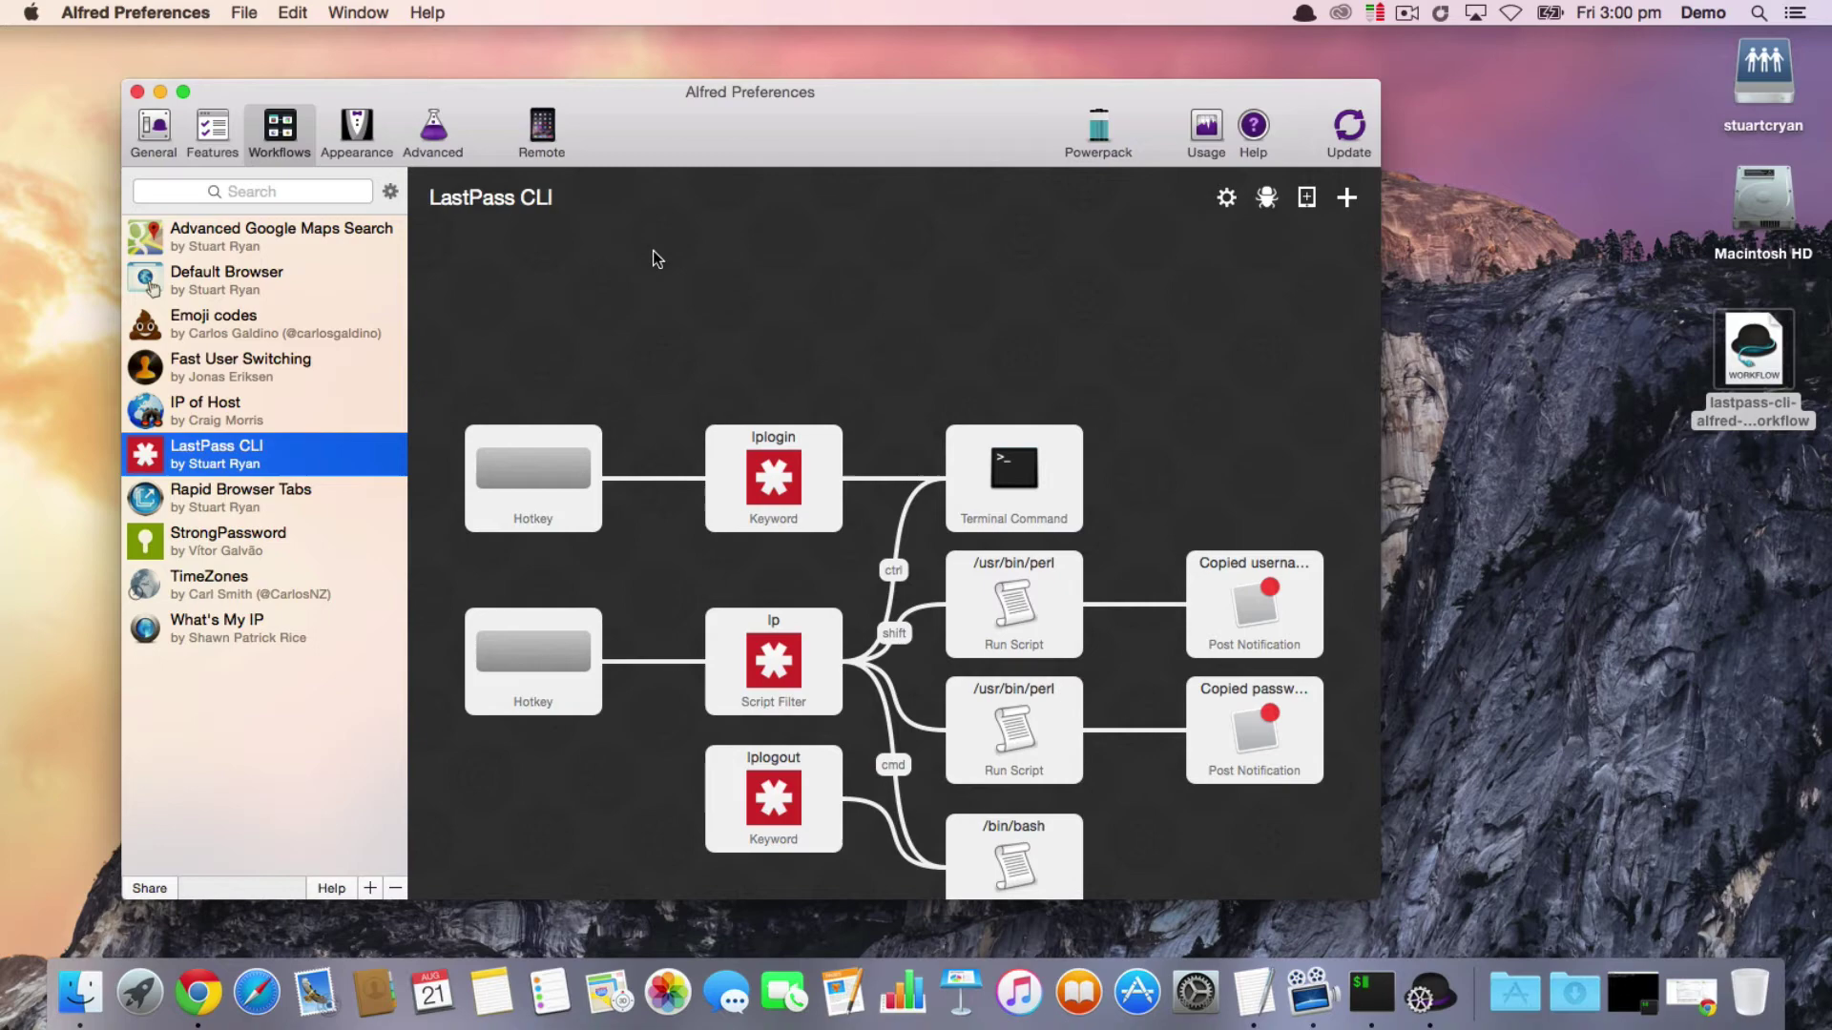
Step: Run lpsetemail in Alfred with the account's email address to set the LastPass login email
{"action": "left_click", "coordinate": [162, 91]}
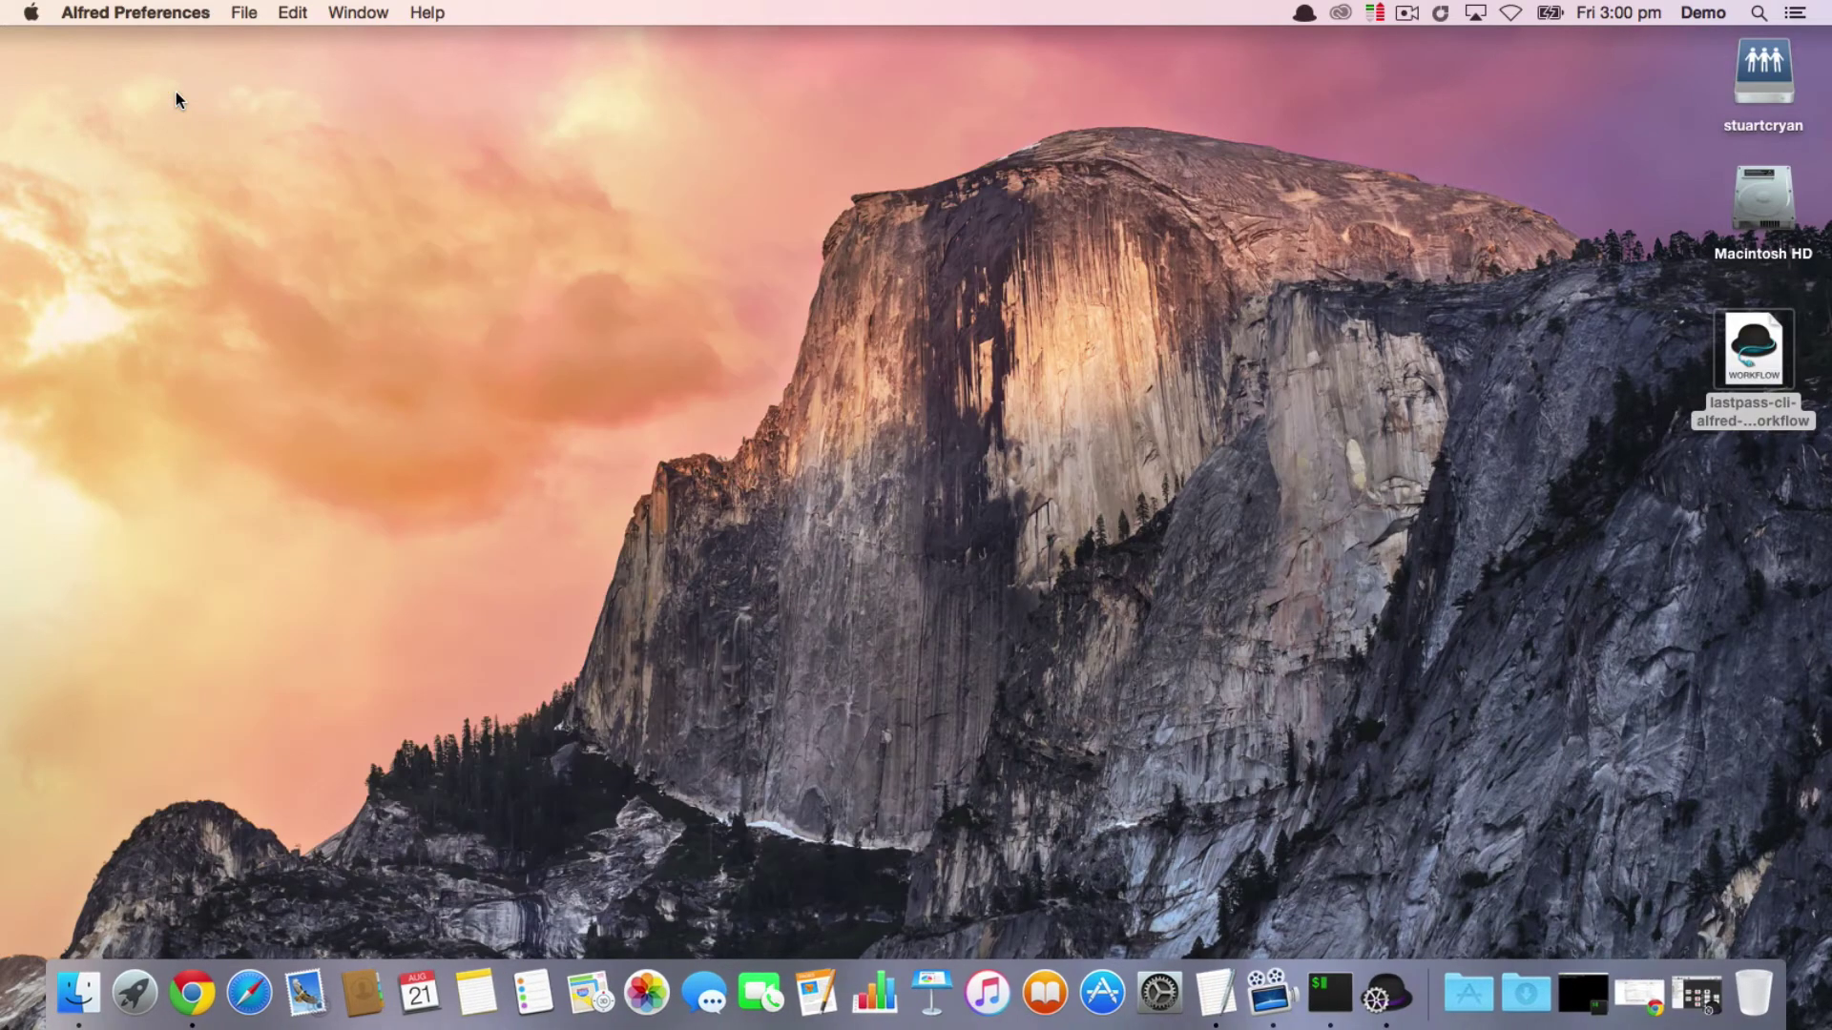
{"action": "key", "text": "alt+space"}
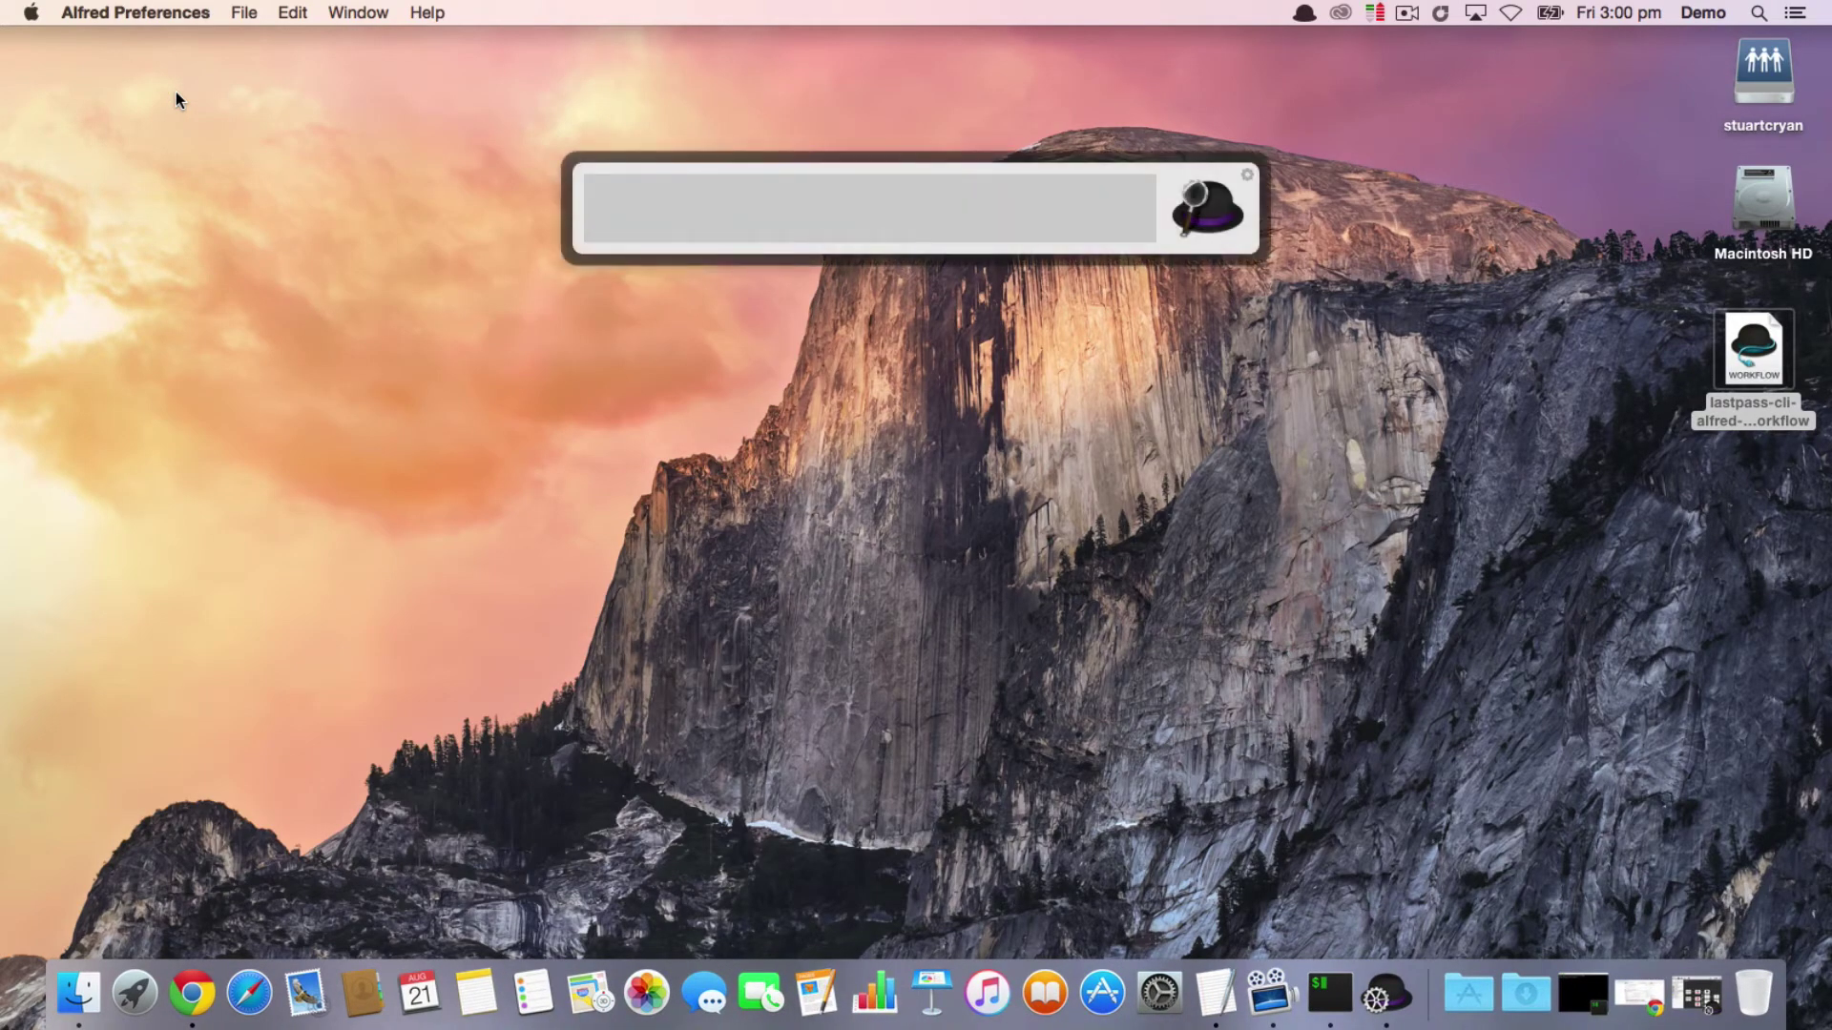
{"action": "type", "text": "lpsetemail"}
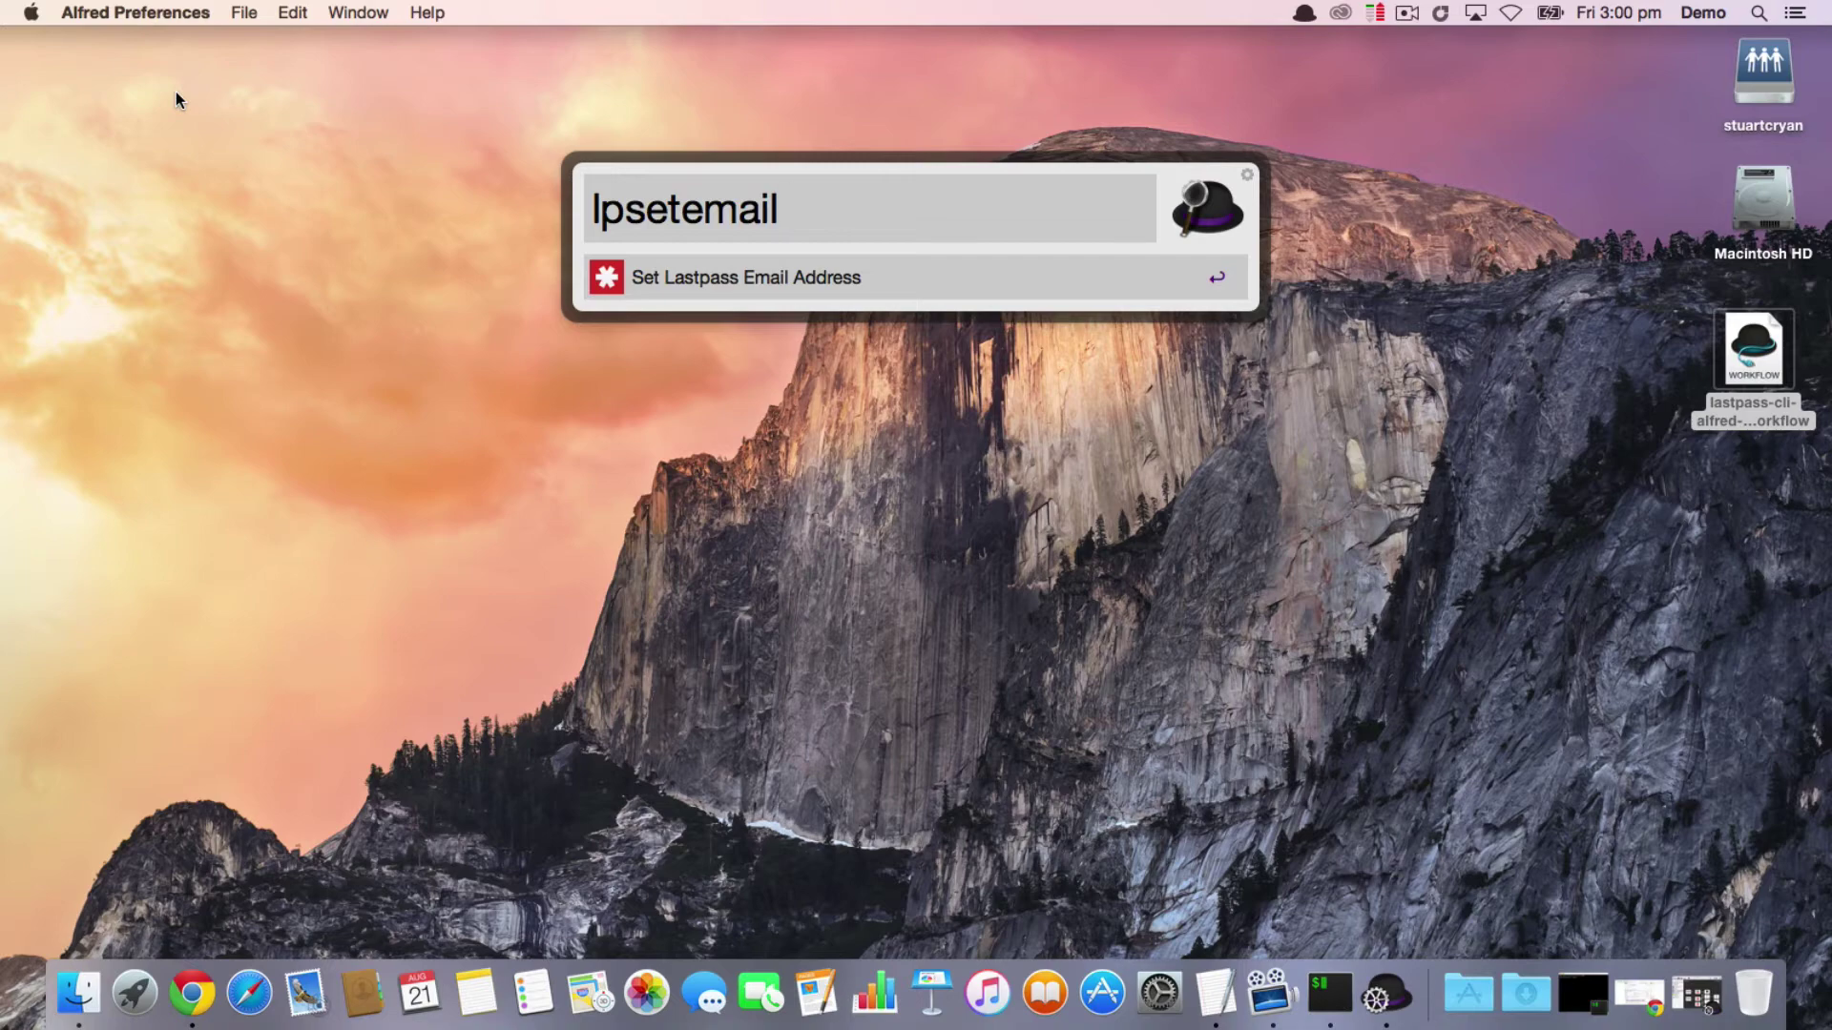
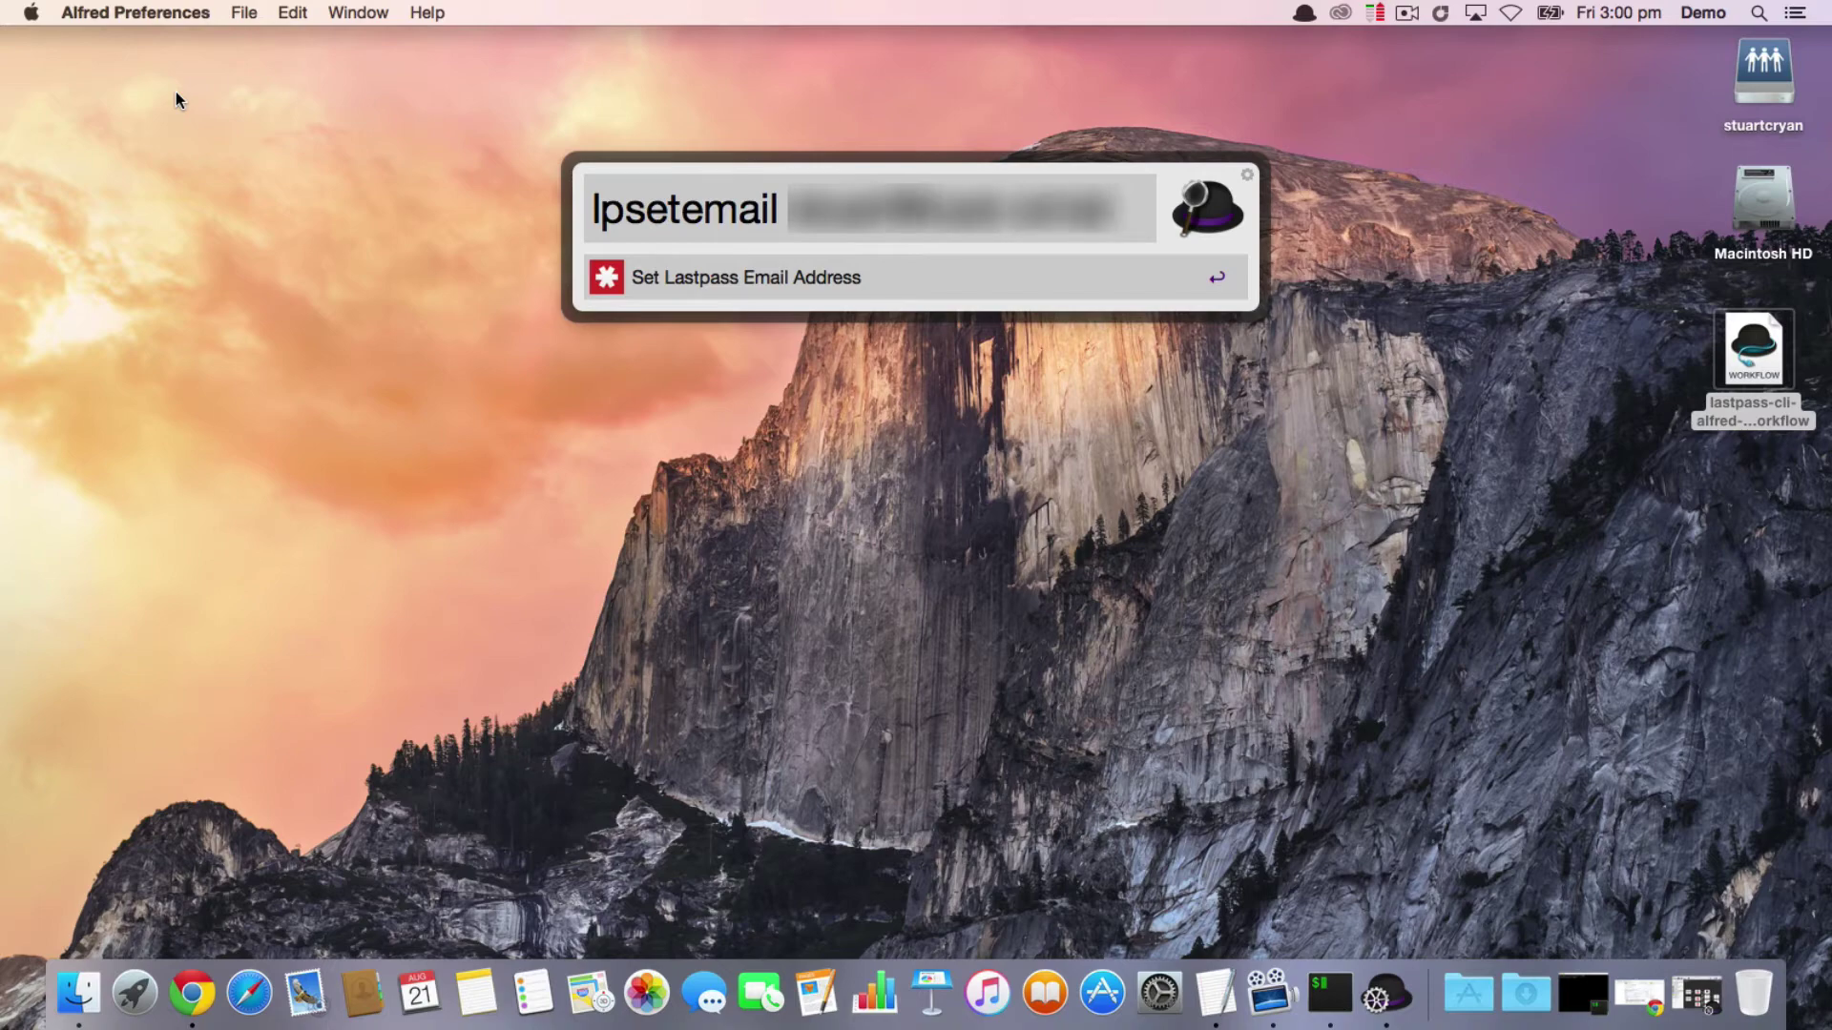
{"action": "key", "text": "Return"}
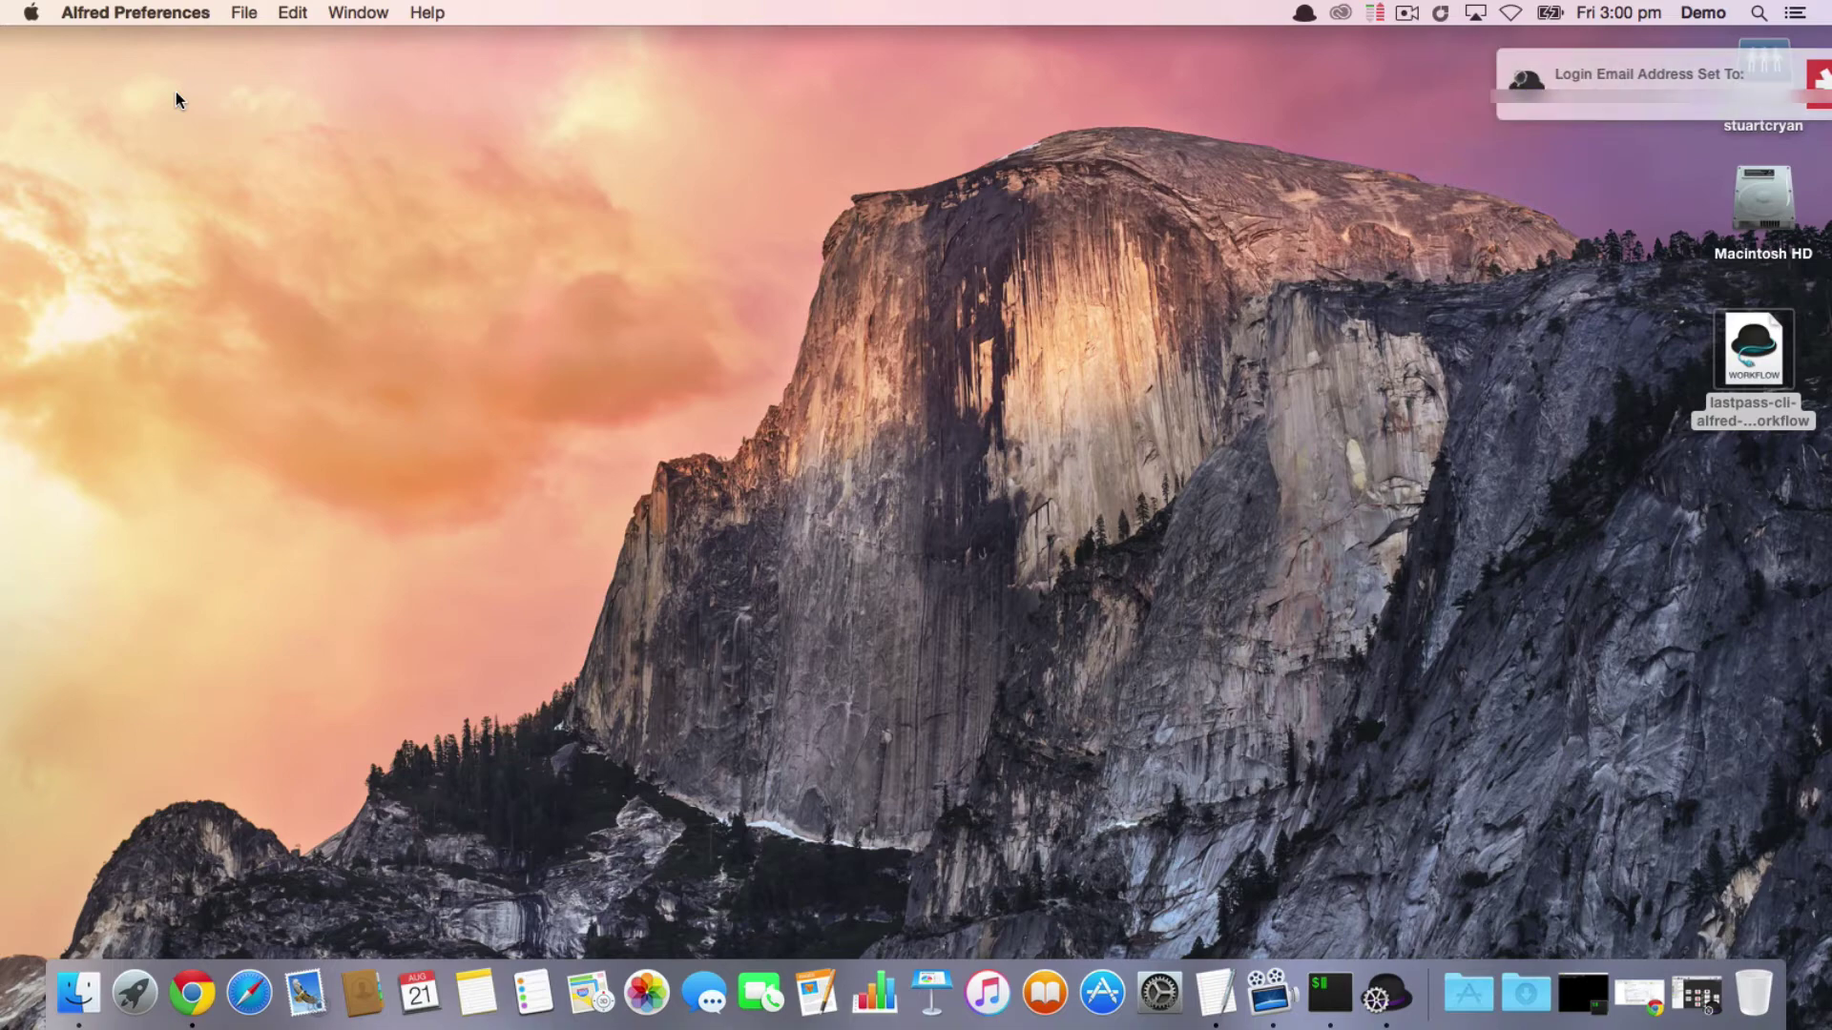
Step: Run lpsettimeout with a value of 0 instead of 28800
{"action": "key", "text": "alt+space"}
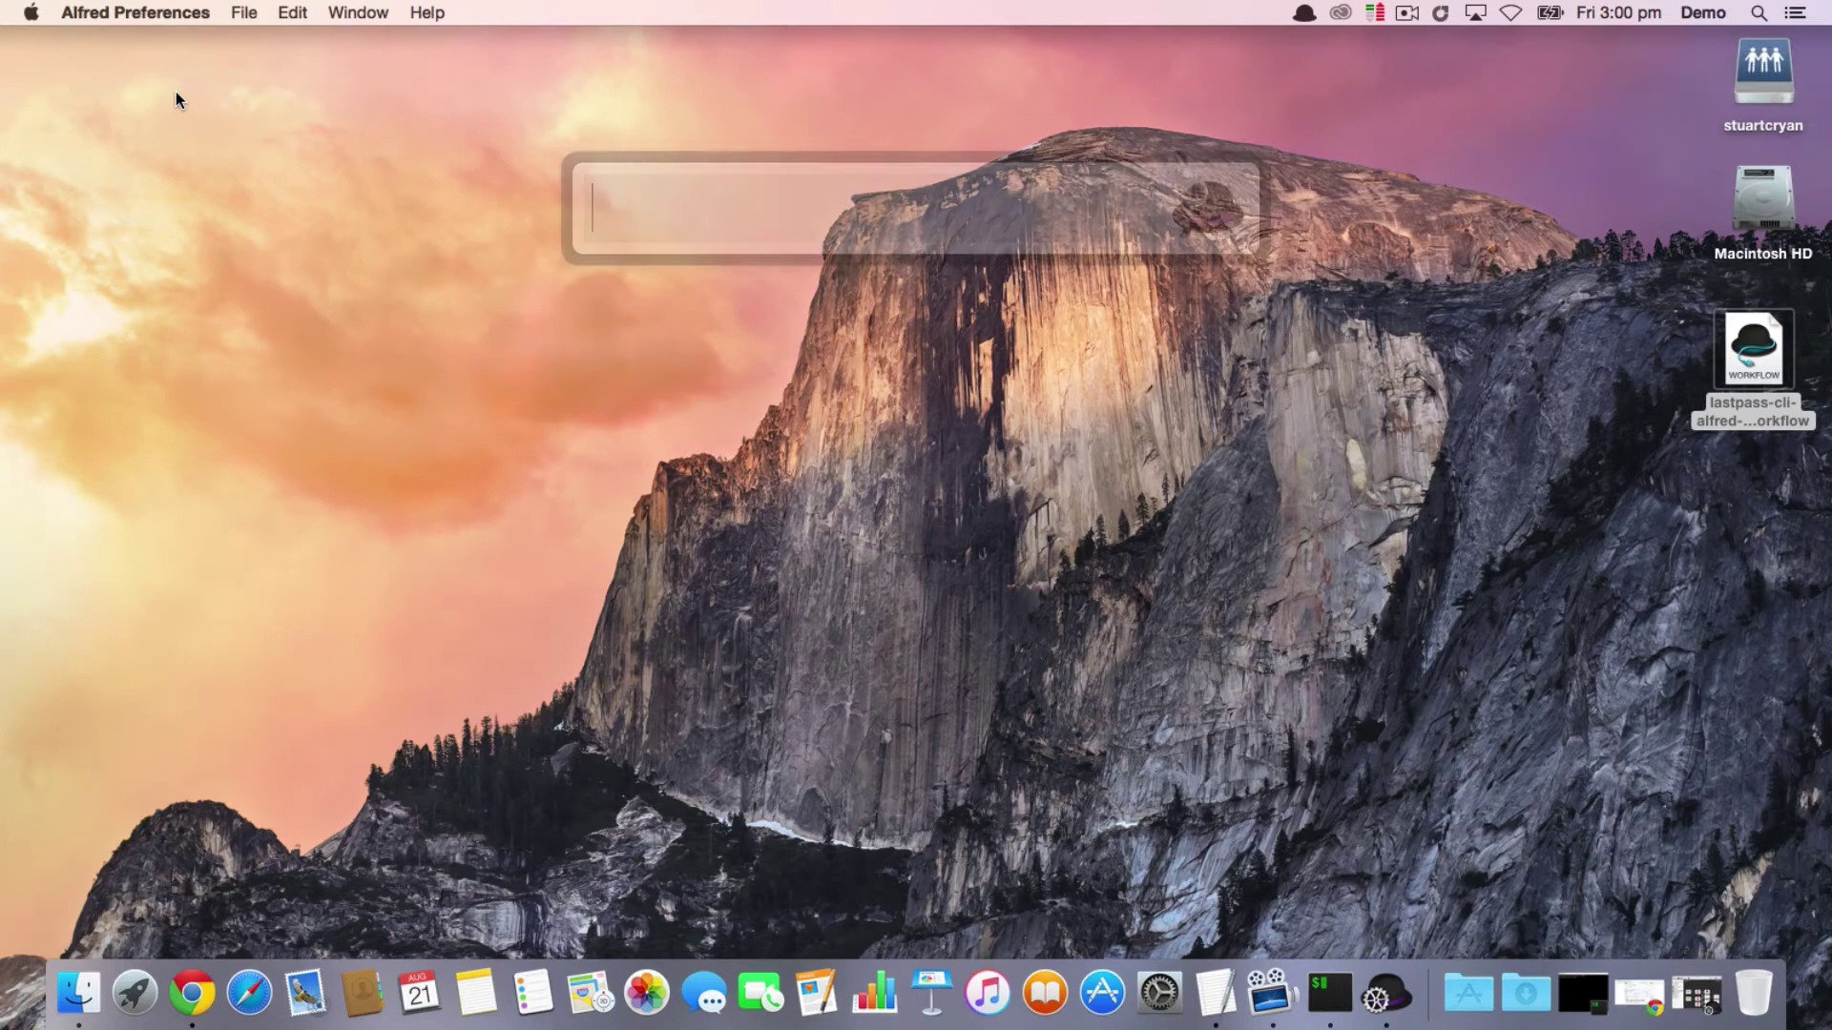
{"action": "type", "text": "lpsettimeout"}
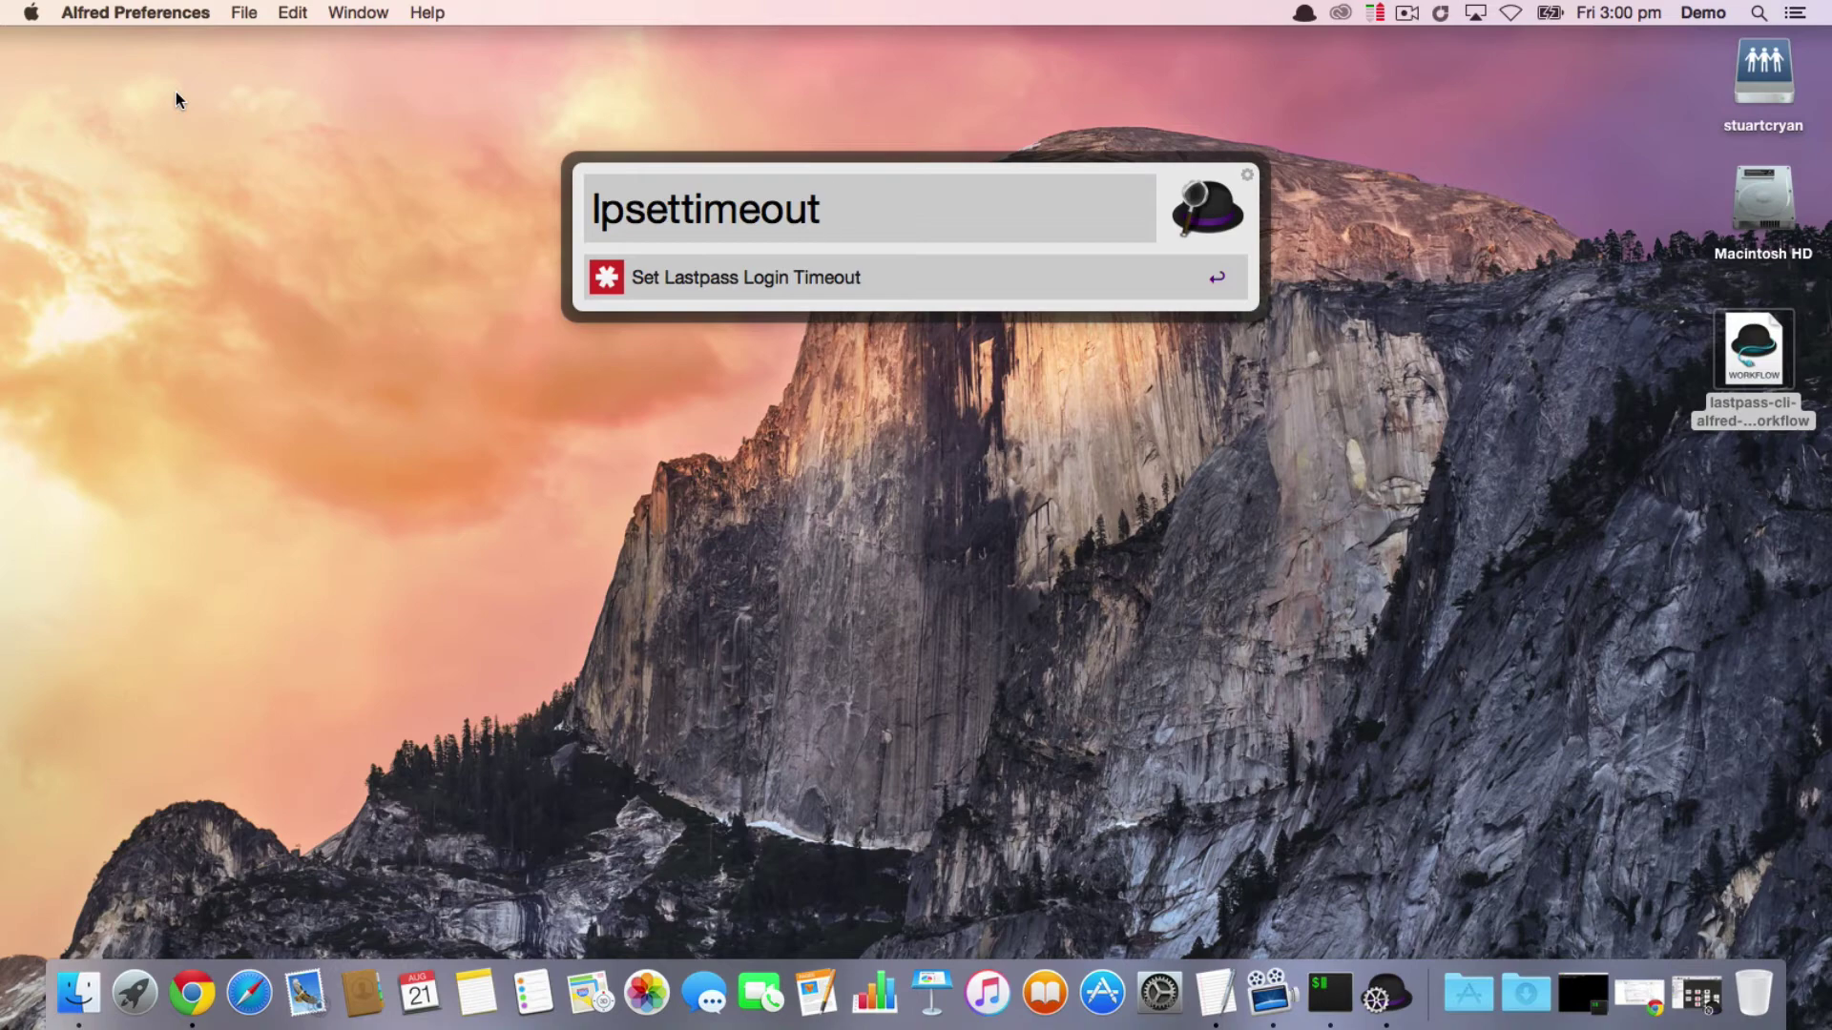
{"action": "type", "text": "28800"}
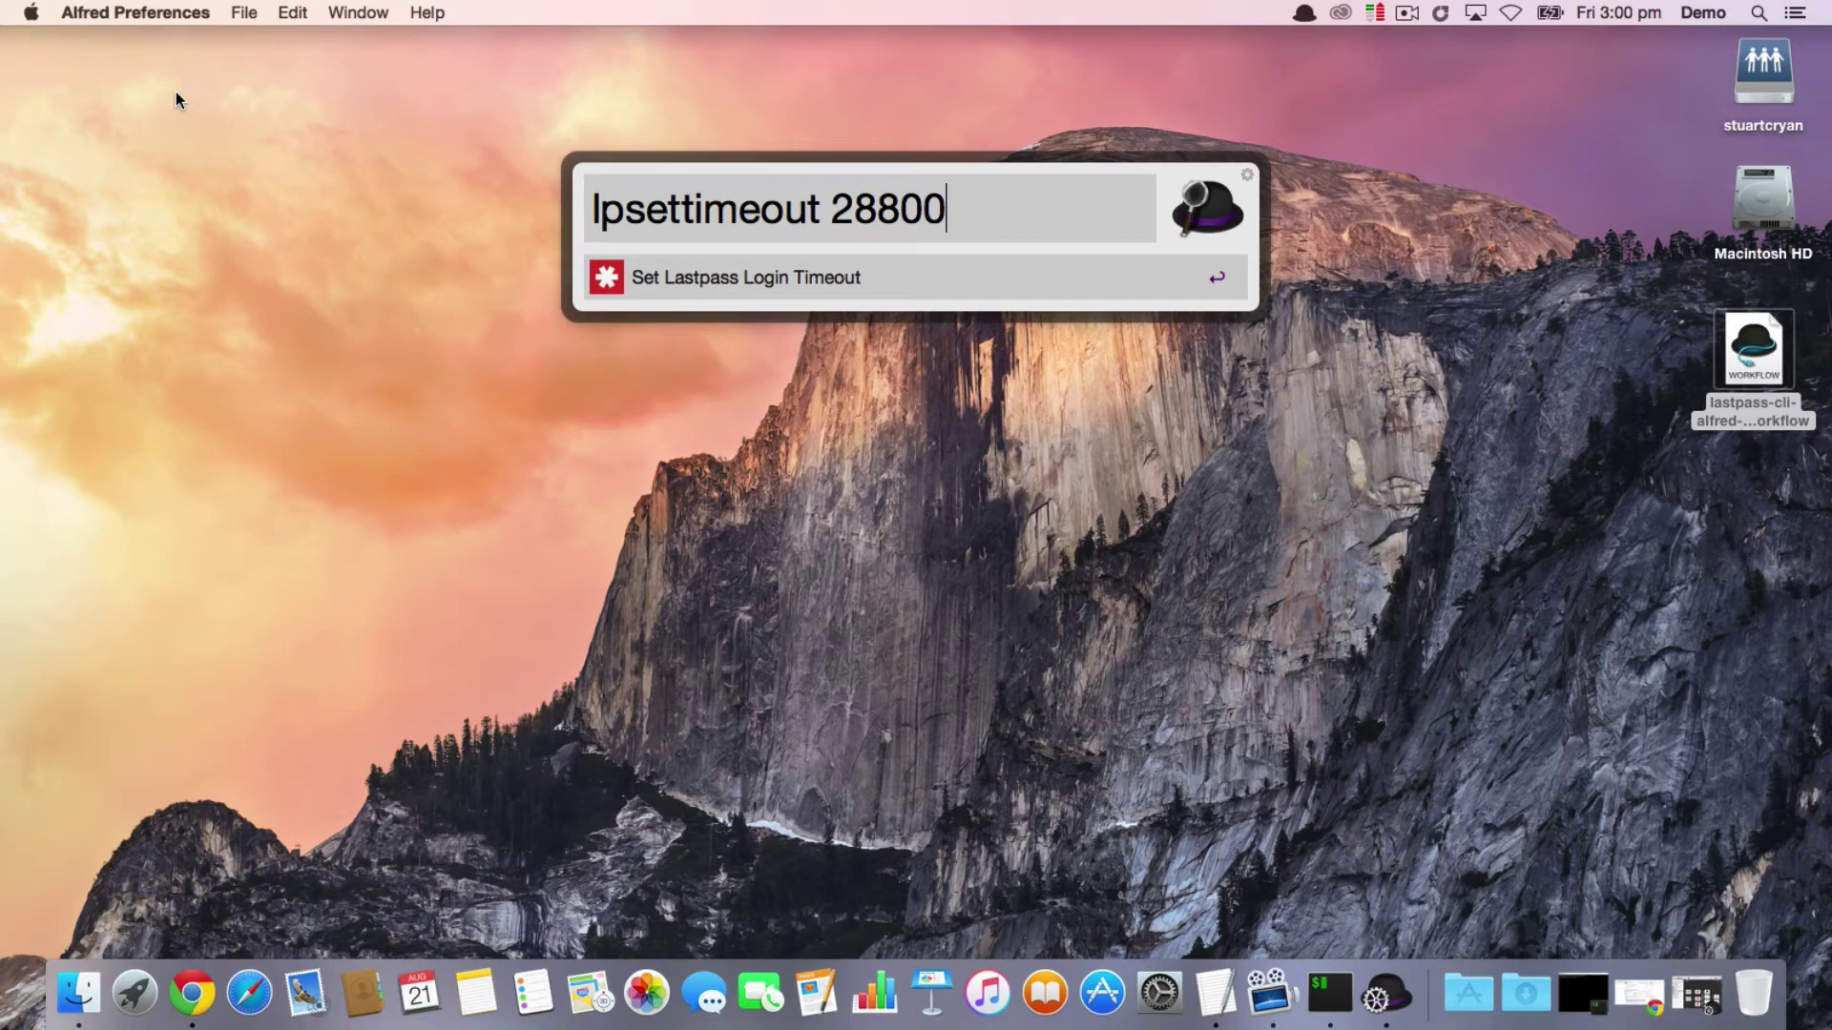
{"action": "key", "text": "BackSpace"}
{"action": "key", "text": "BackSpace"}
{"action": "key", "text": "BackSpace"}
{"action": "key", "text": "BackSpace"}
{"action": "key", "text": "BackSpace"}
{"action": "type", "text": "0"}
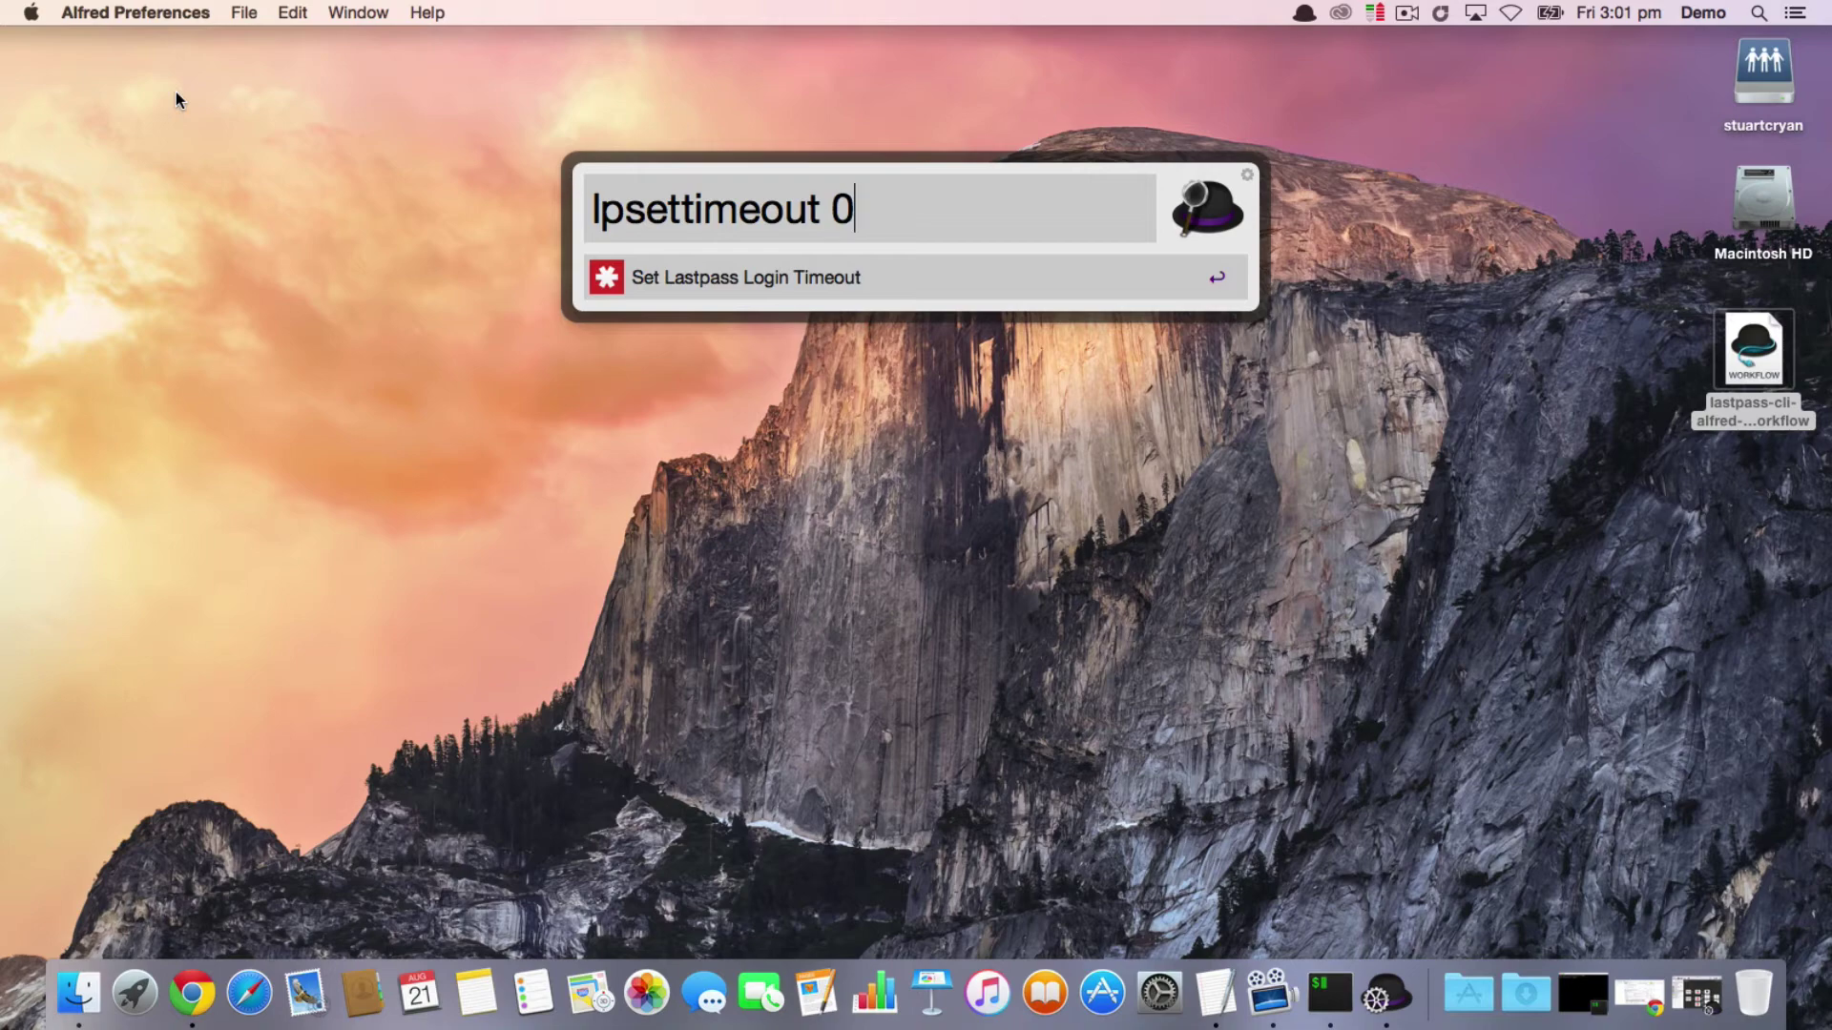
{"action": "key", "text": "Return"}
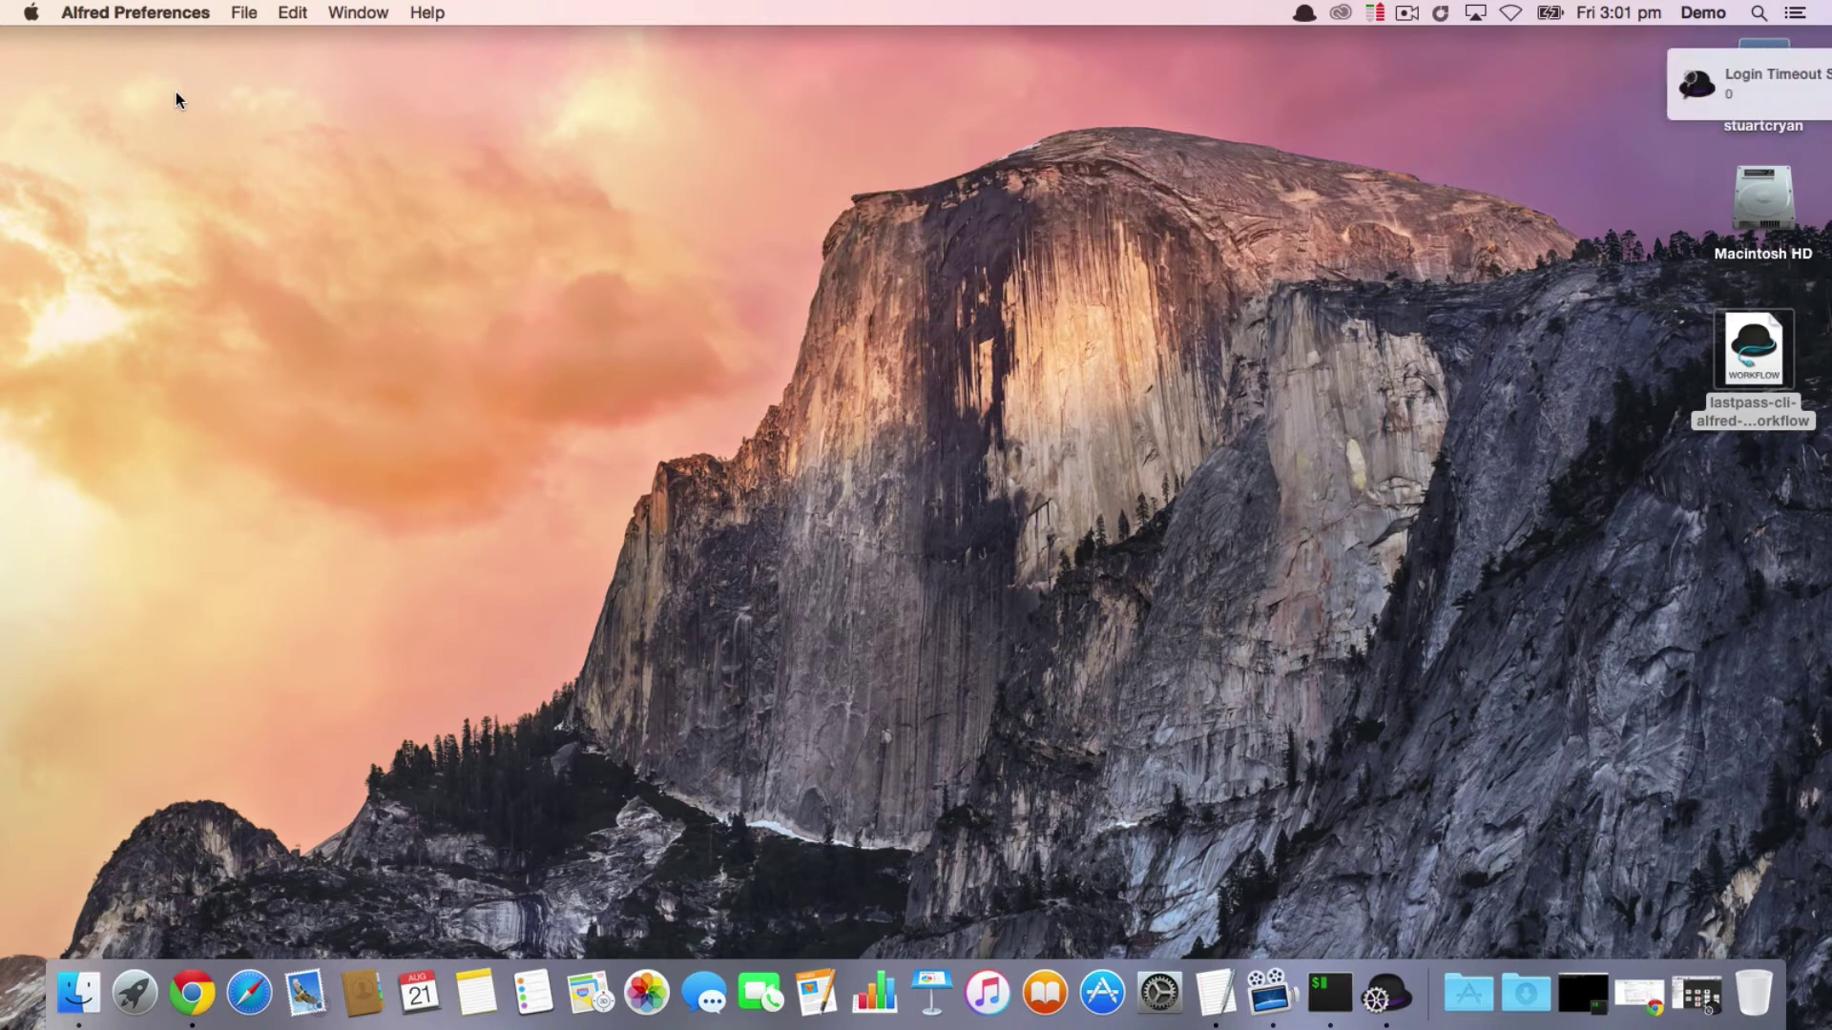
{"action": "key", "text": "alt+space"}
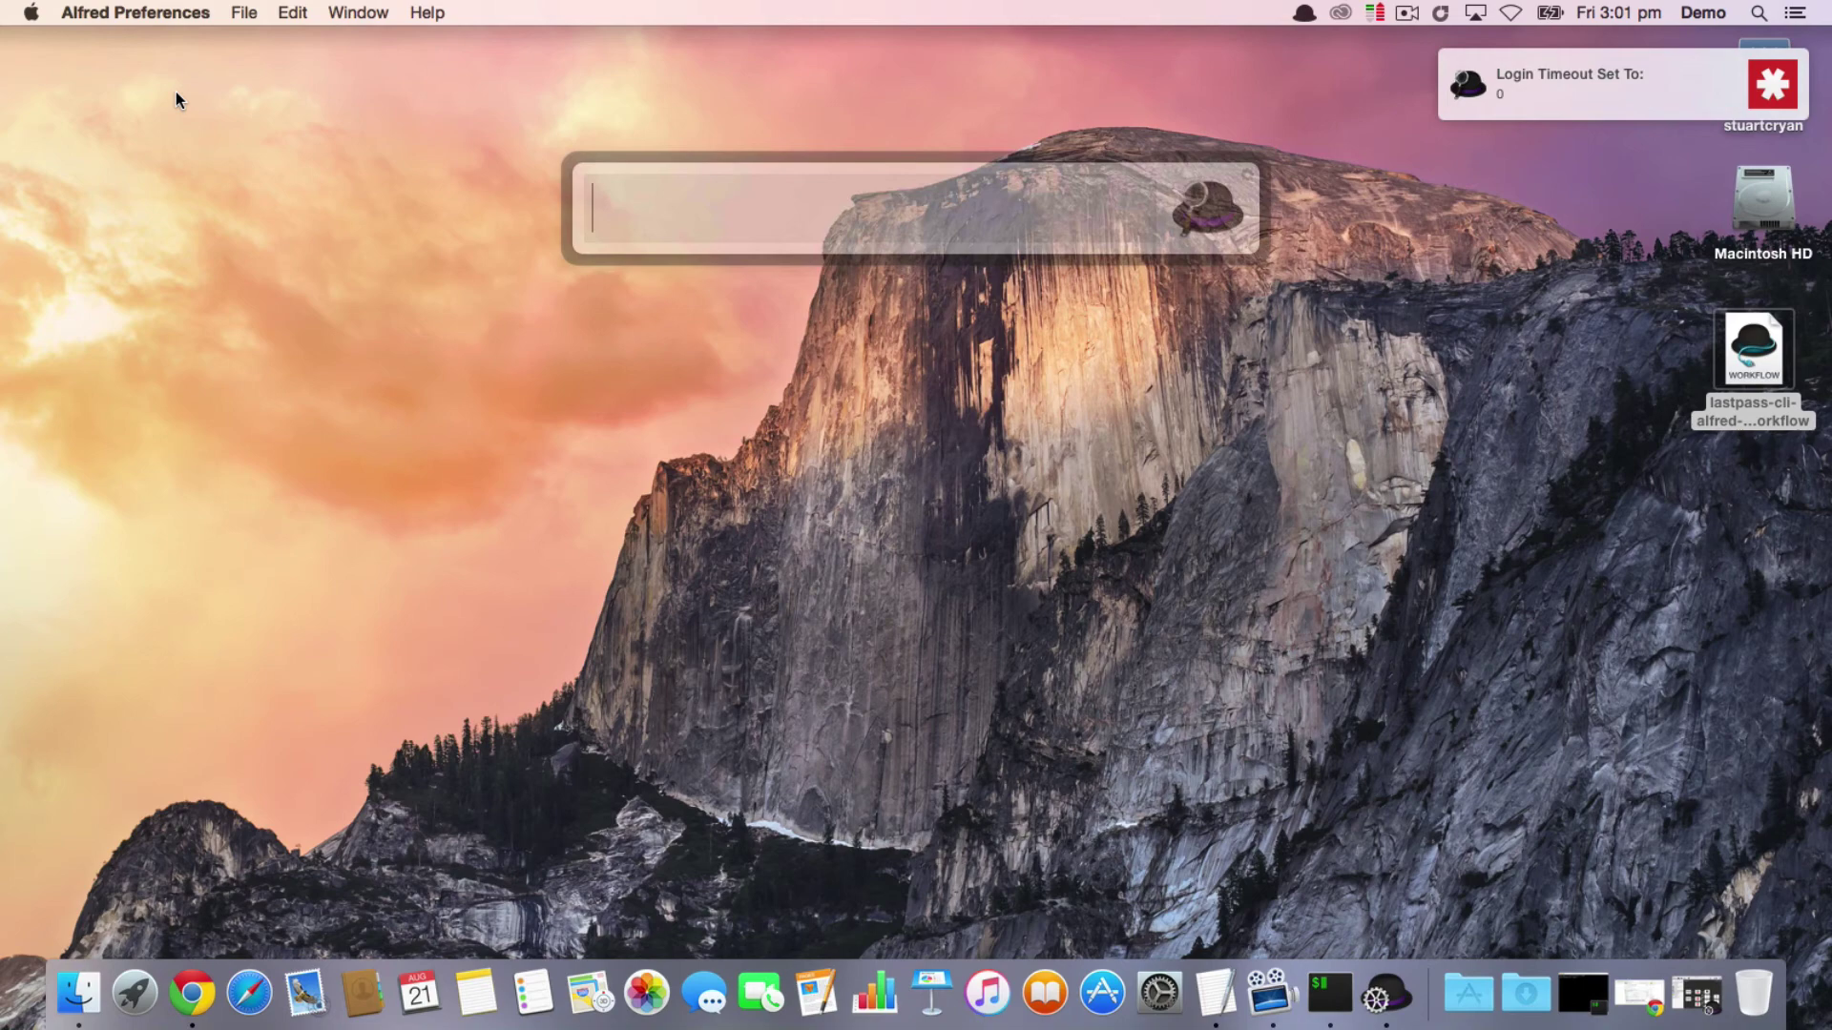
Step: Run lplogin from Alfred and submit the master password in iTerm2
{"action": "type", "text": "lplgo"}
{"action": "key", "text": "BackSpace"}
{"action": "key", "text": "BackSpace"}
{"action": "type", "text": "ogin"}
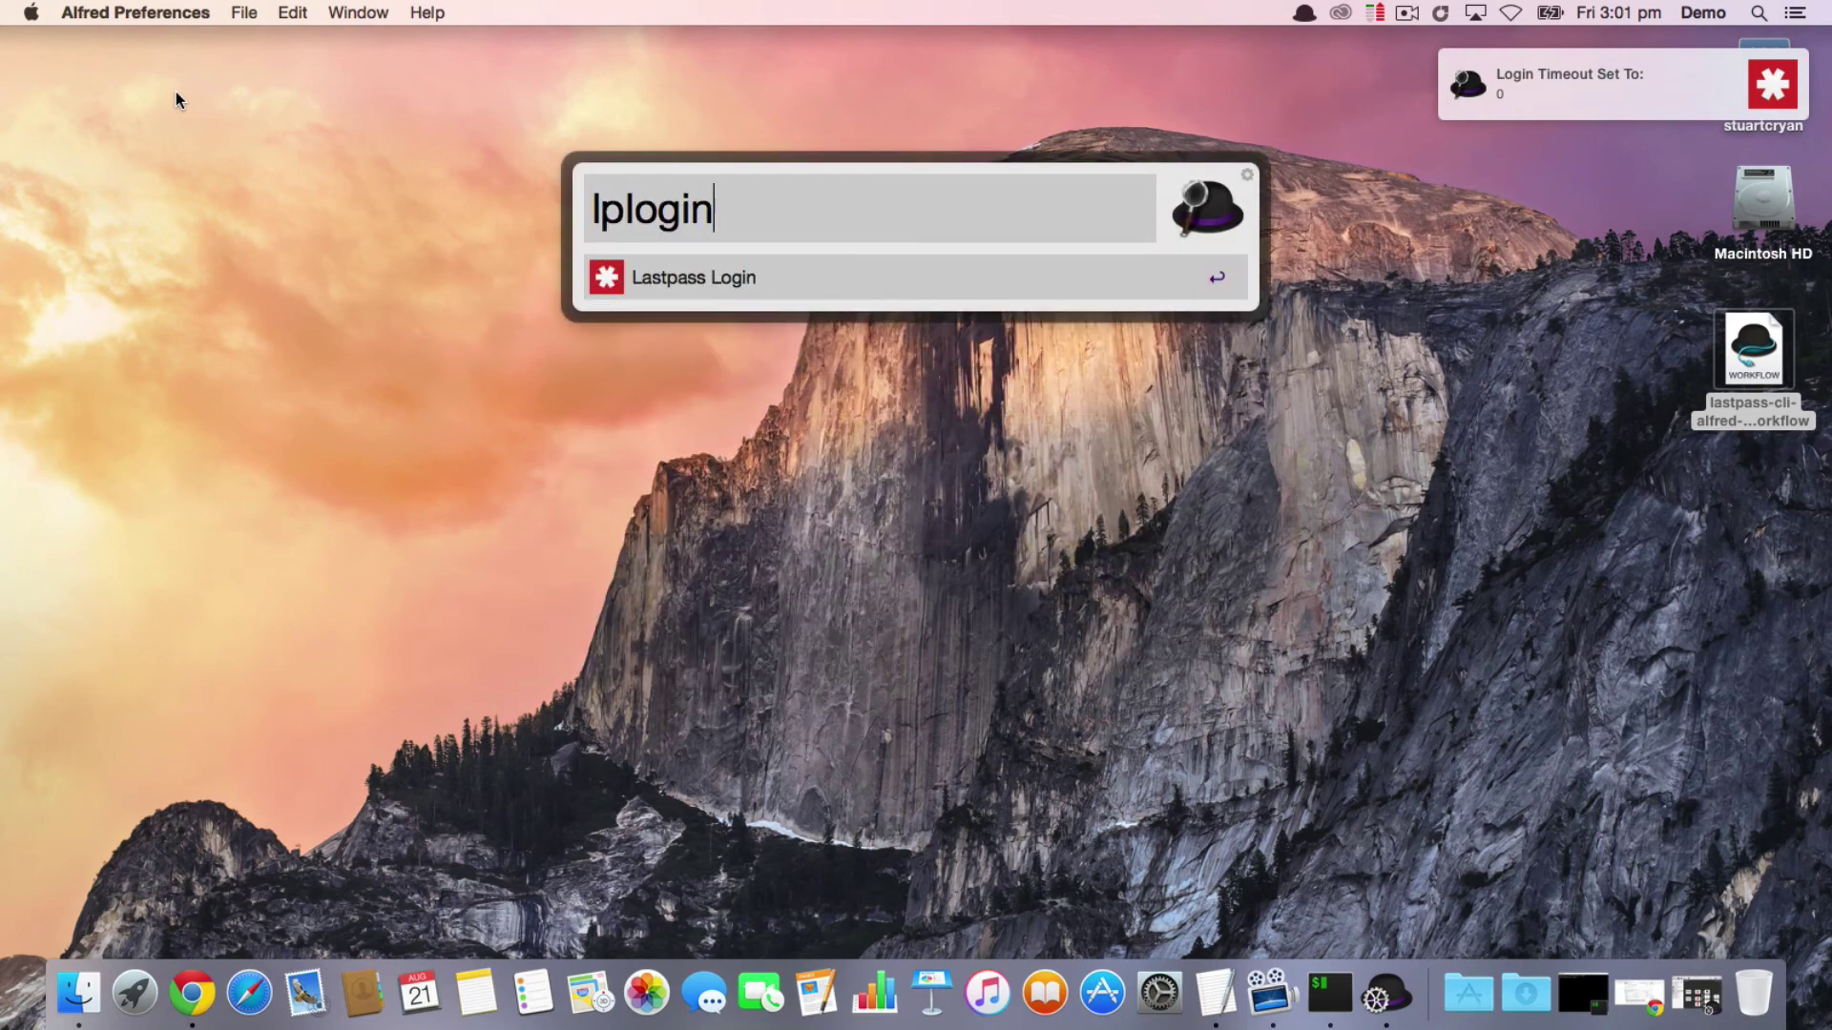
{"action": "key", "text": "Return"}
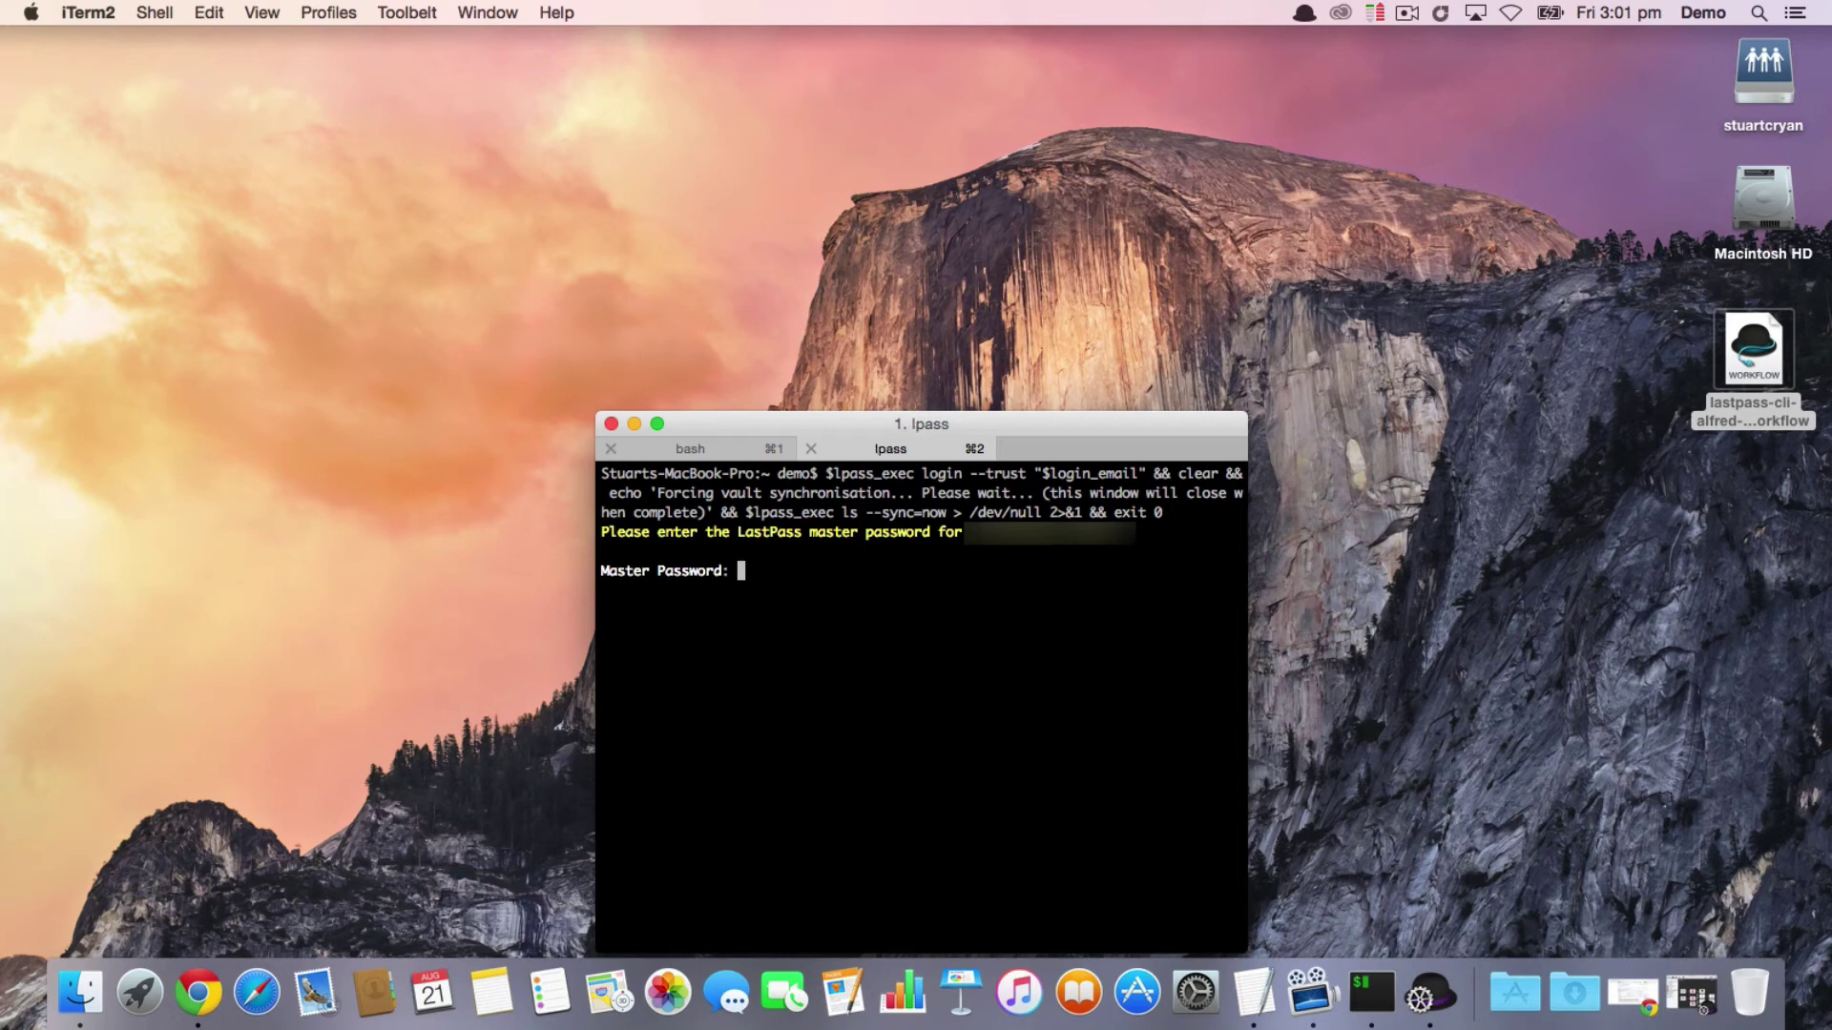
{"action": "key", "text": "Return"}
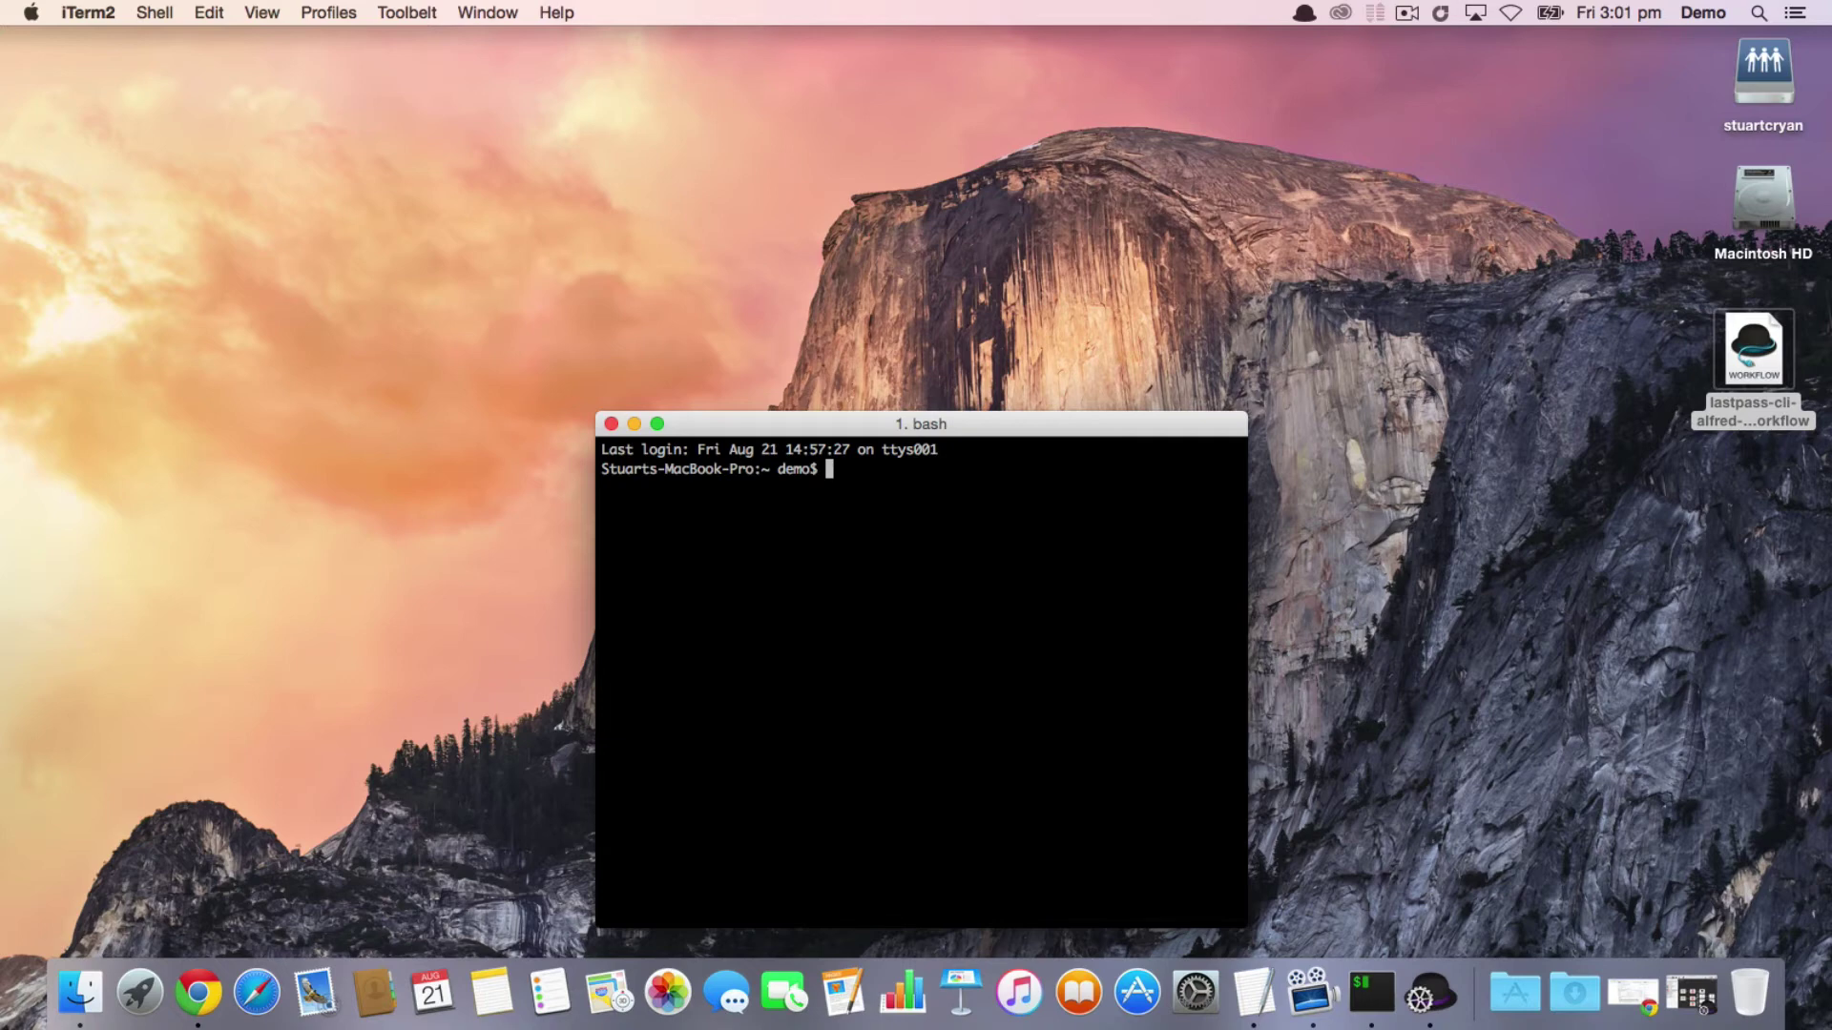
Step: Run the Sync Lastpass Vault command from Alfred's lp commands
{"action": "key", "text": "alt+space"}
{"action": "type", "text": "lp ca"}
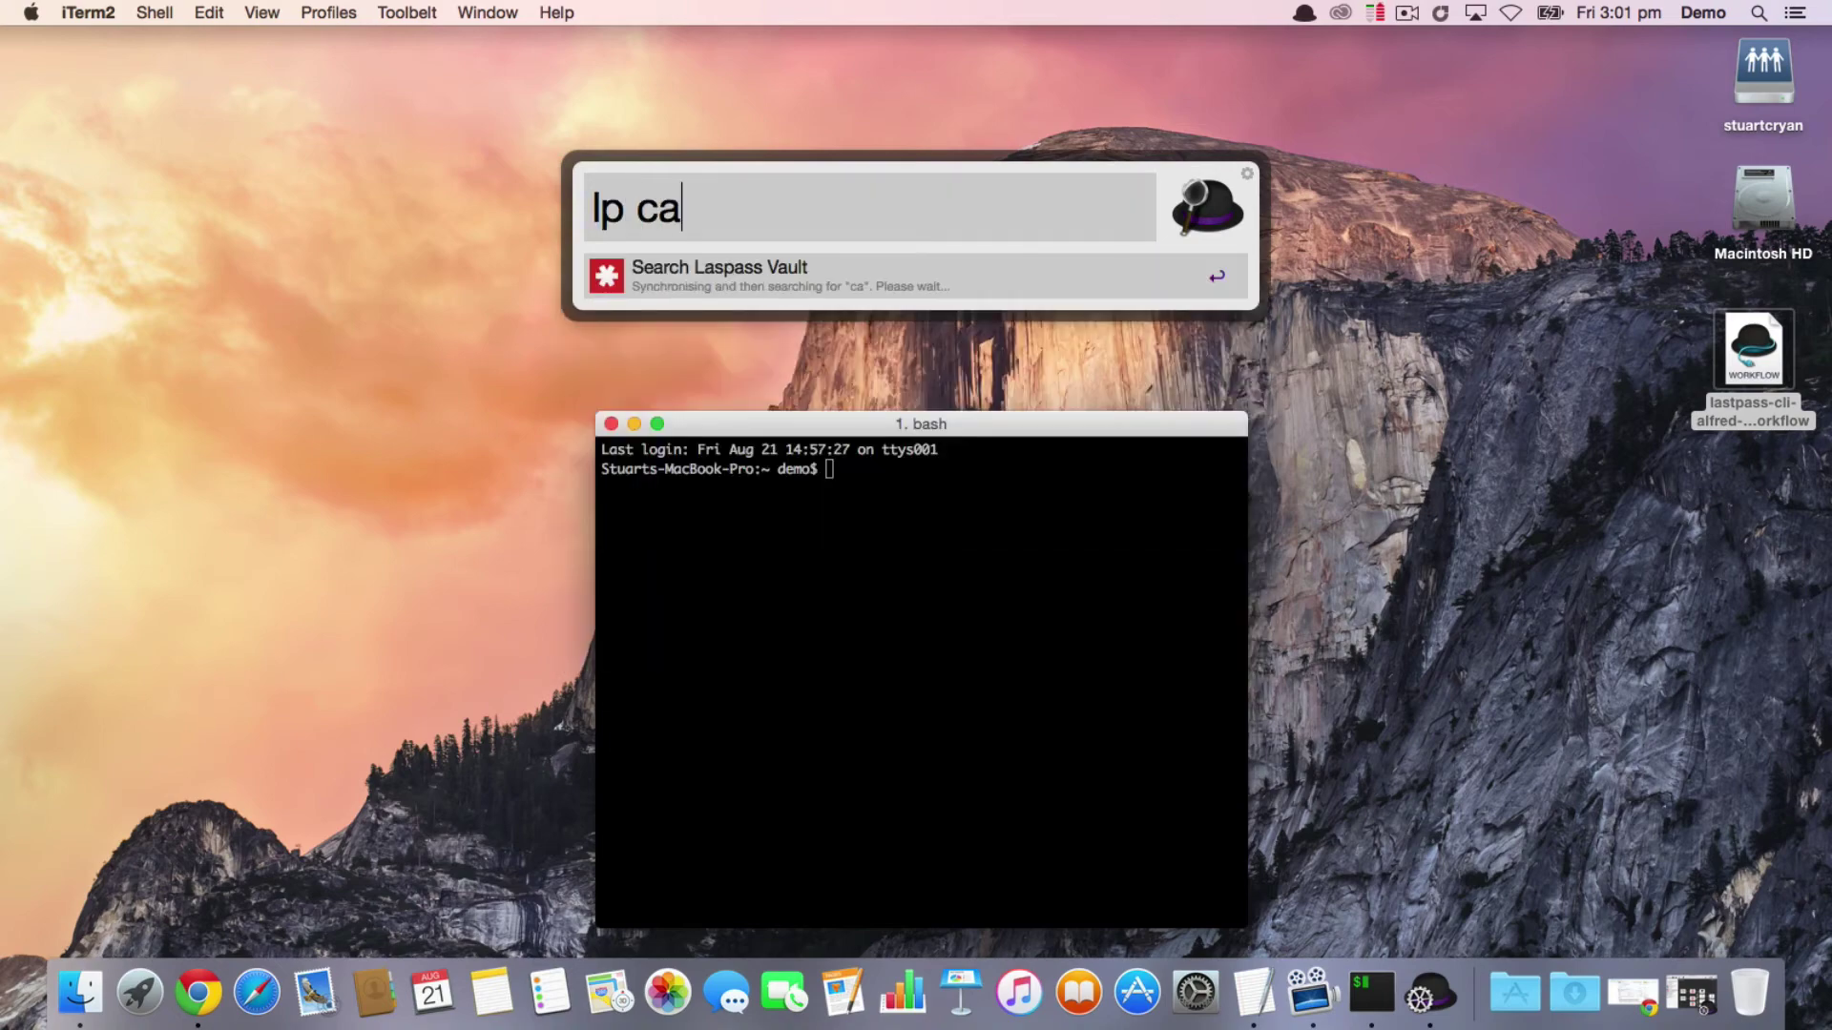
{"action": "key", "text": "BackSpace"}
{"action": "key", "text": "BackSpace"}
{"action": "type", "text": "acs"}
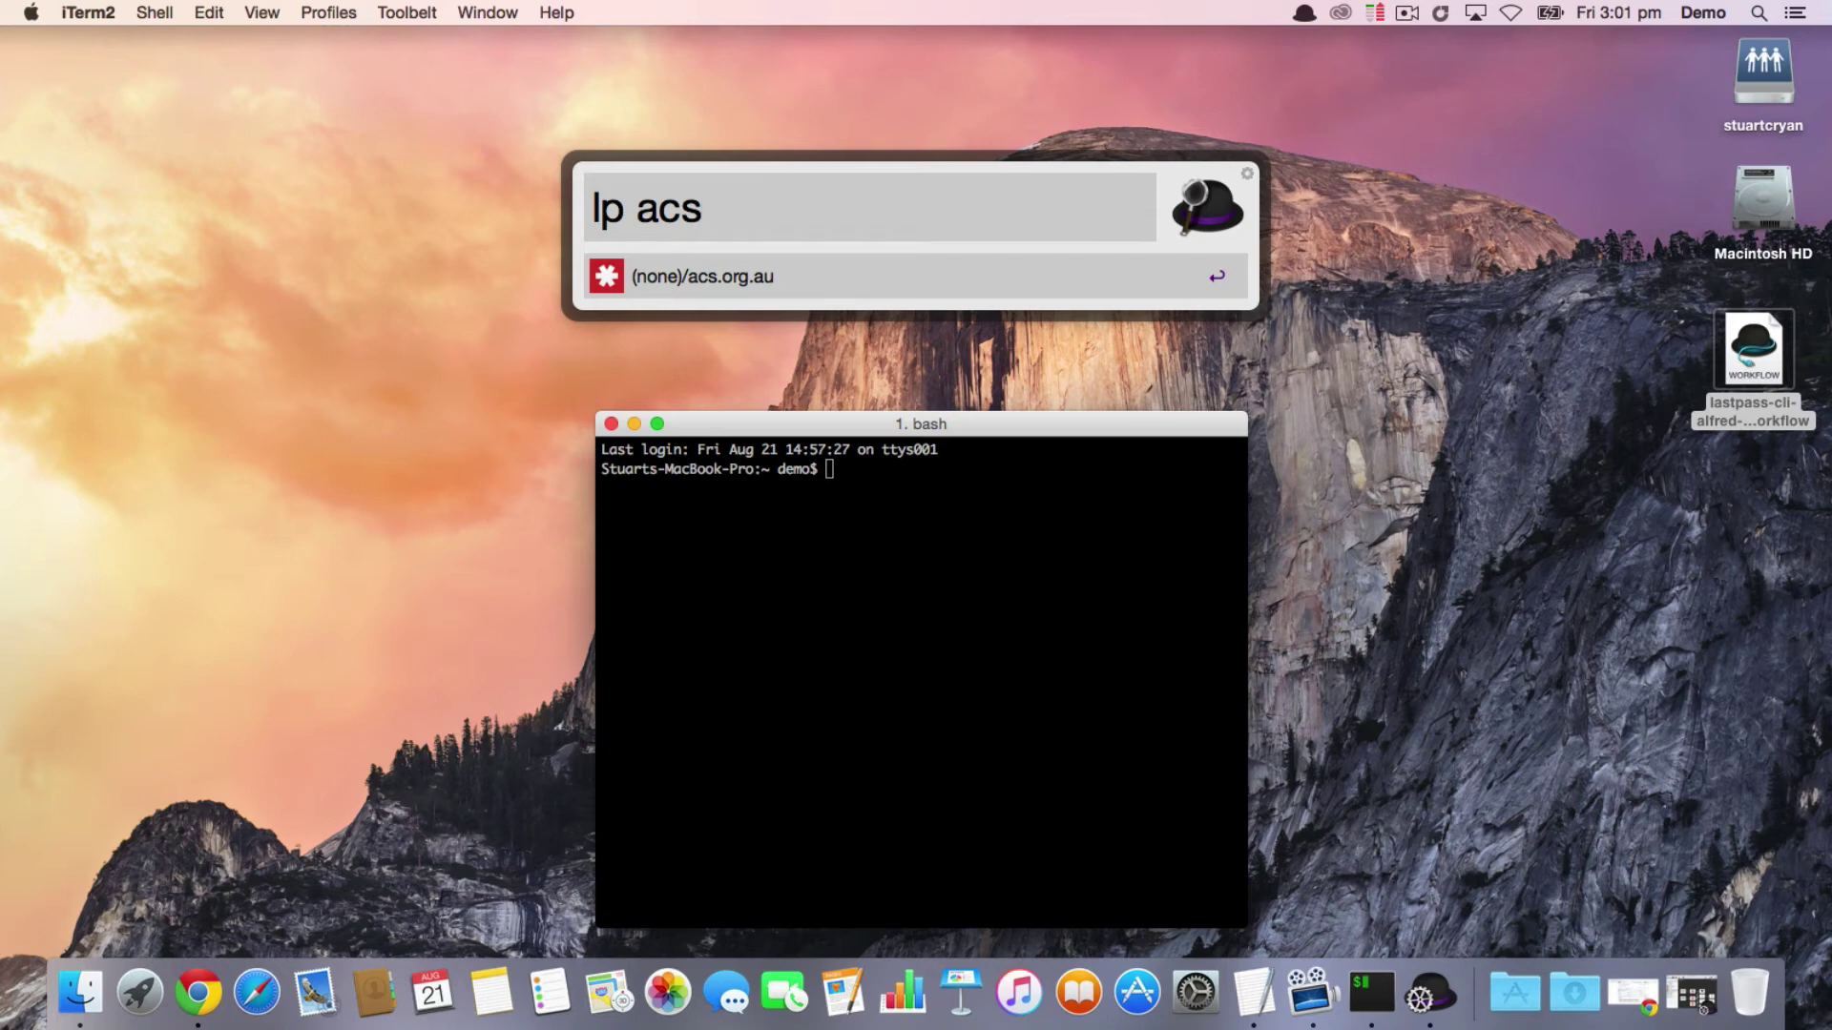
{"action": "key", "text": "BackSpace"}
{"action": "key", "text": "BackSpace"}
{"action": "key", "text": "BackSpace"}
{"action": "key", "text": "BackSpace"}
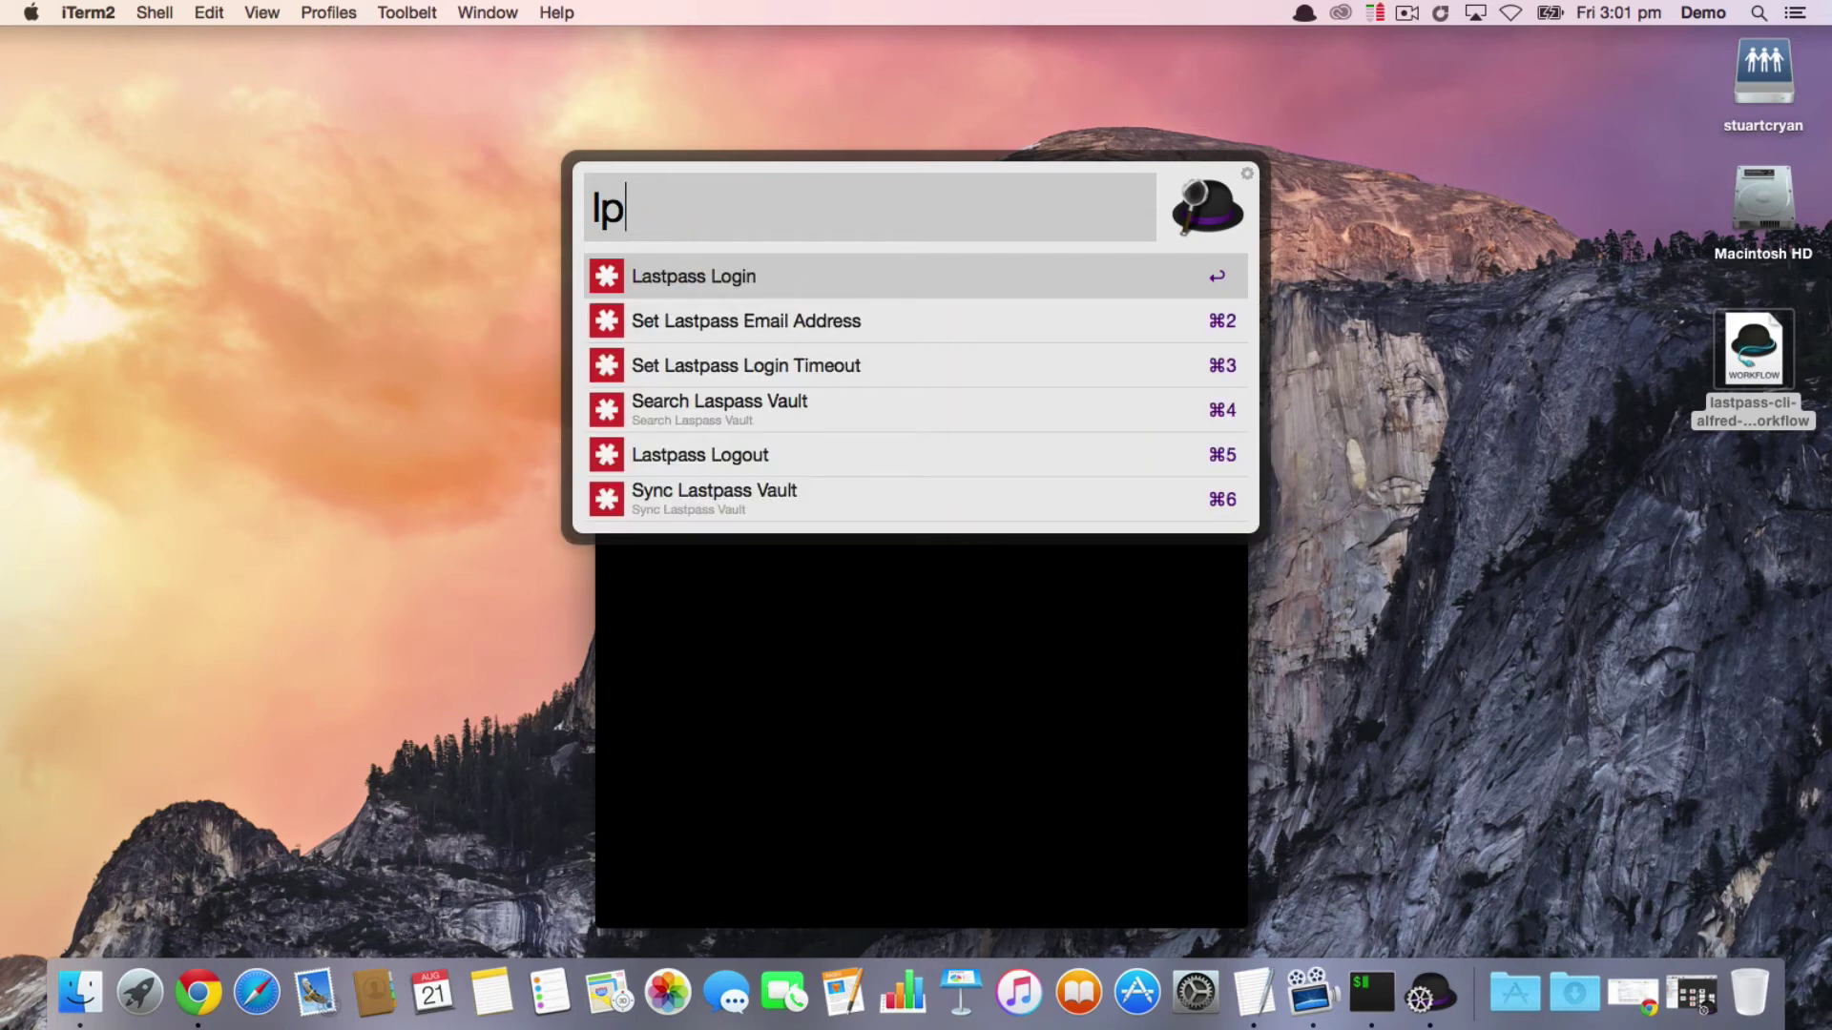
{"action": "type", "text": "sy"}
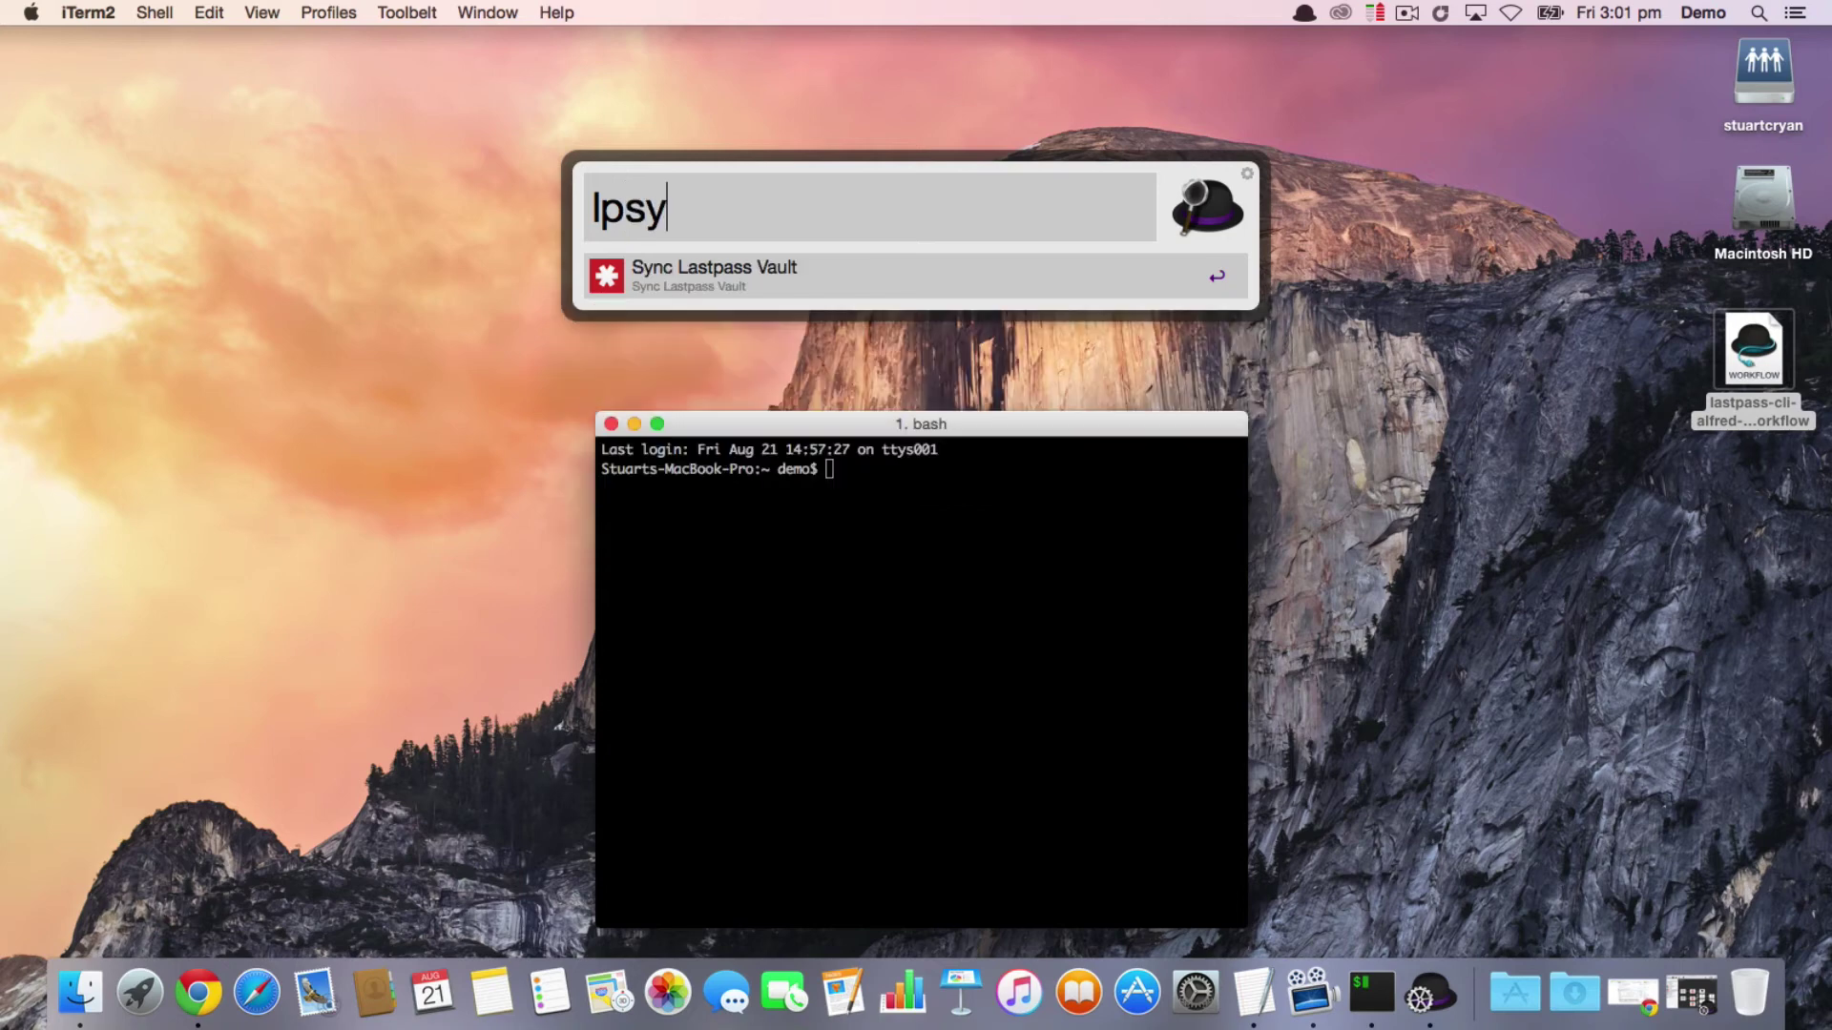
{"action": "key", "text": "Return"}
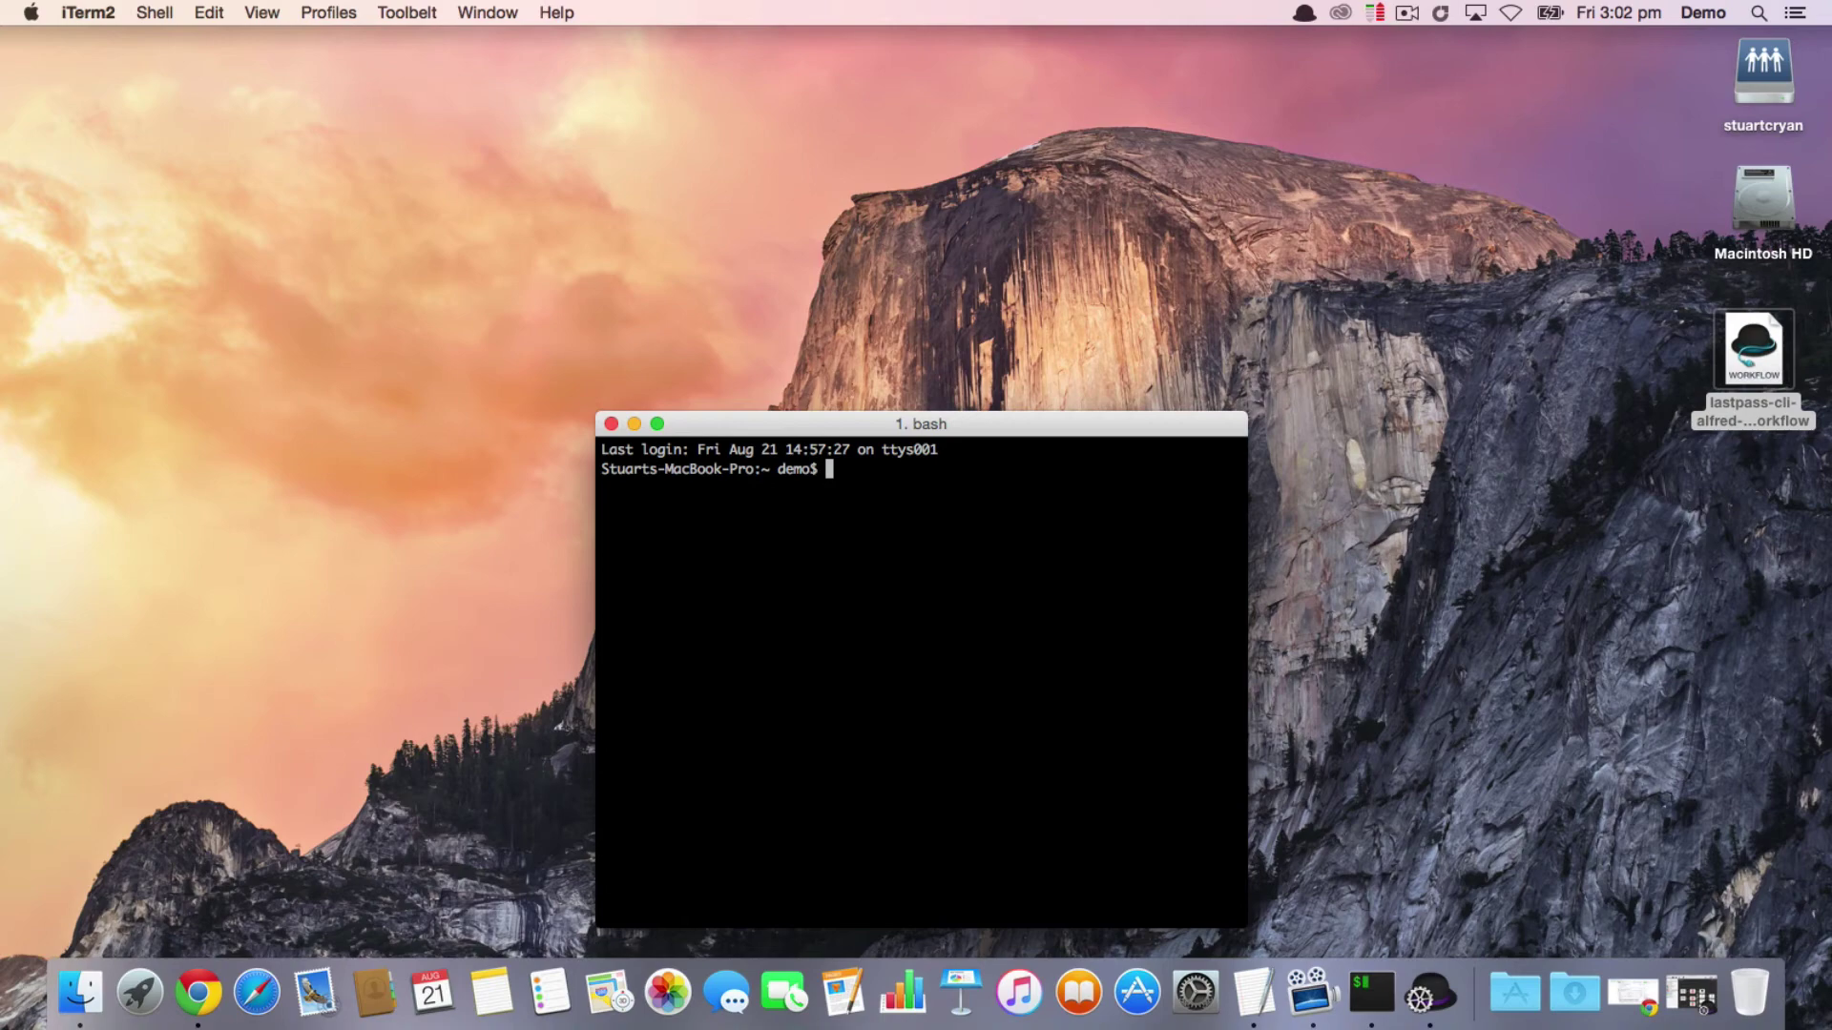
Step: Search the vault with 'lp acs' and copy the acs.org.au entry's password
{"action": "key", "text": "alt+space"}
{"action": "type", "text": "lp acse"}
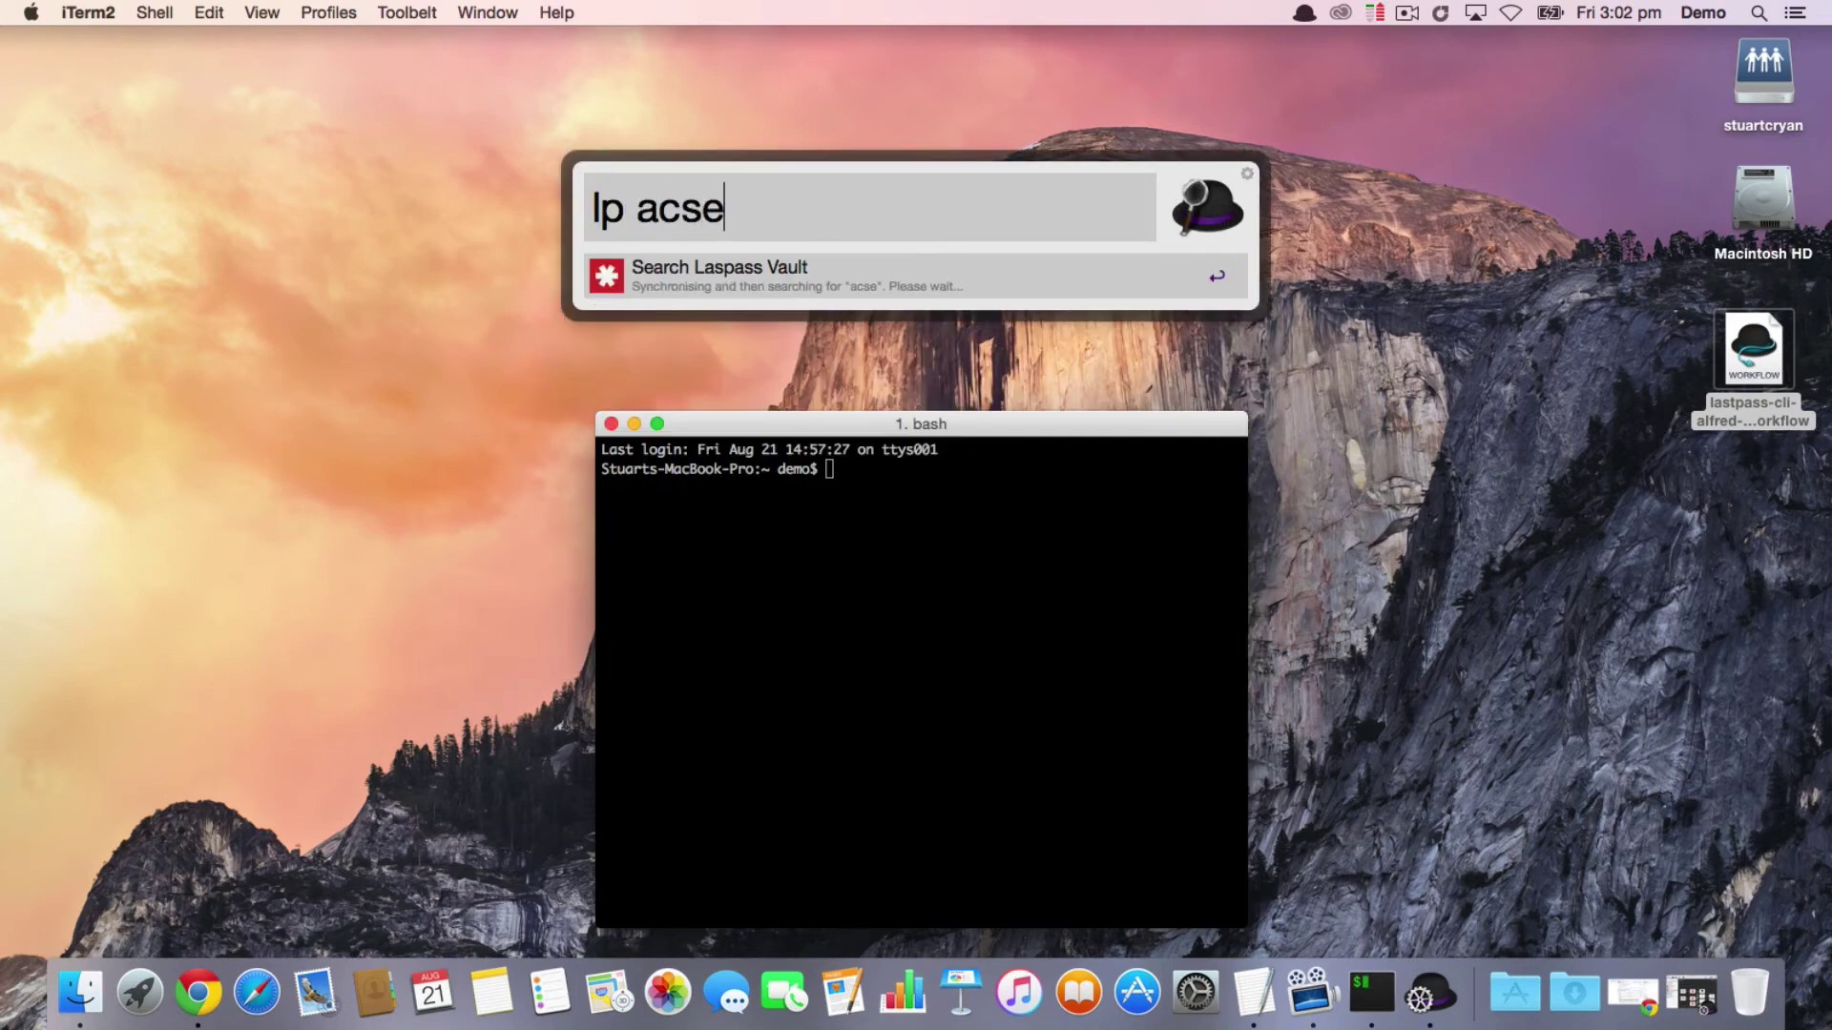
{"action": "key", "text": "BackSpace"}
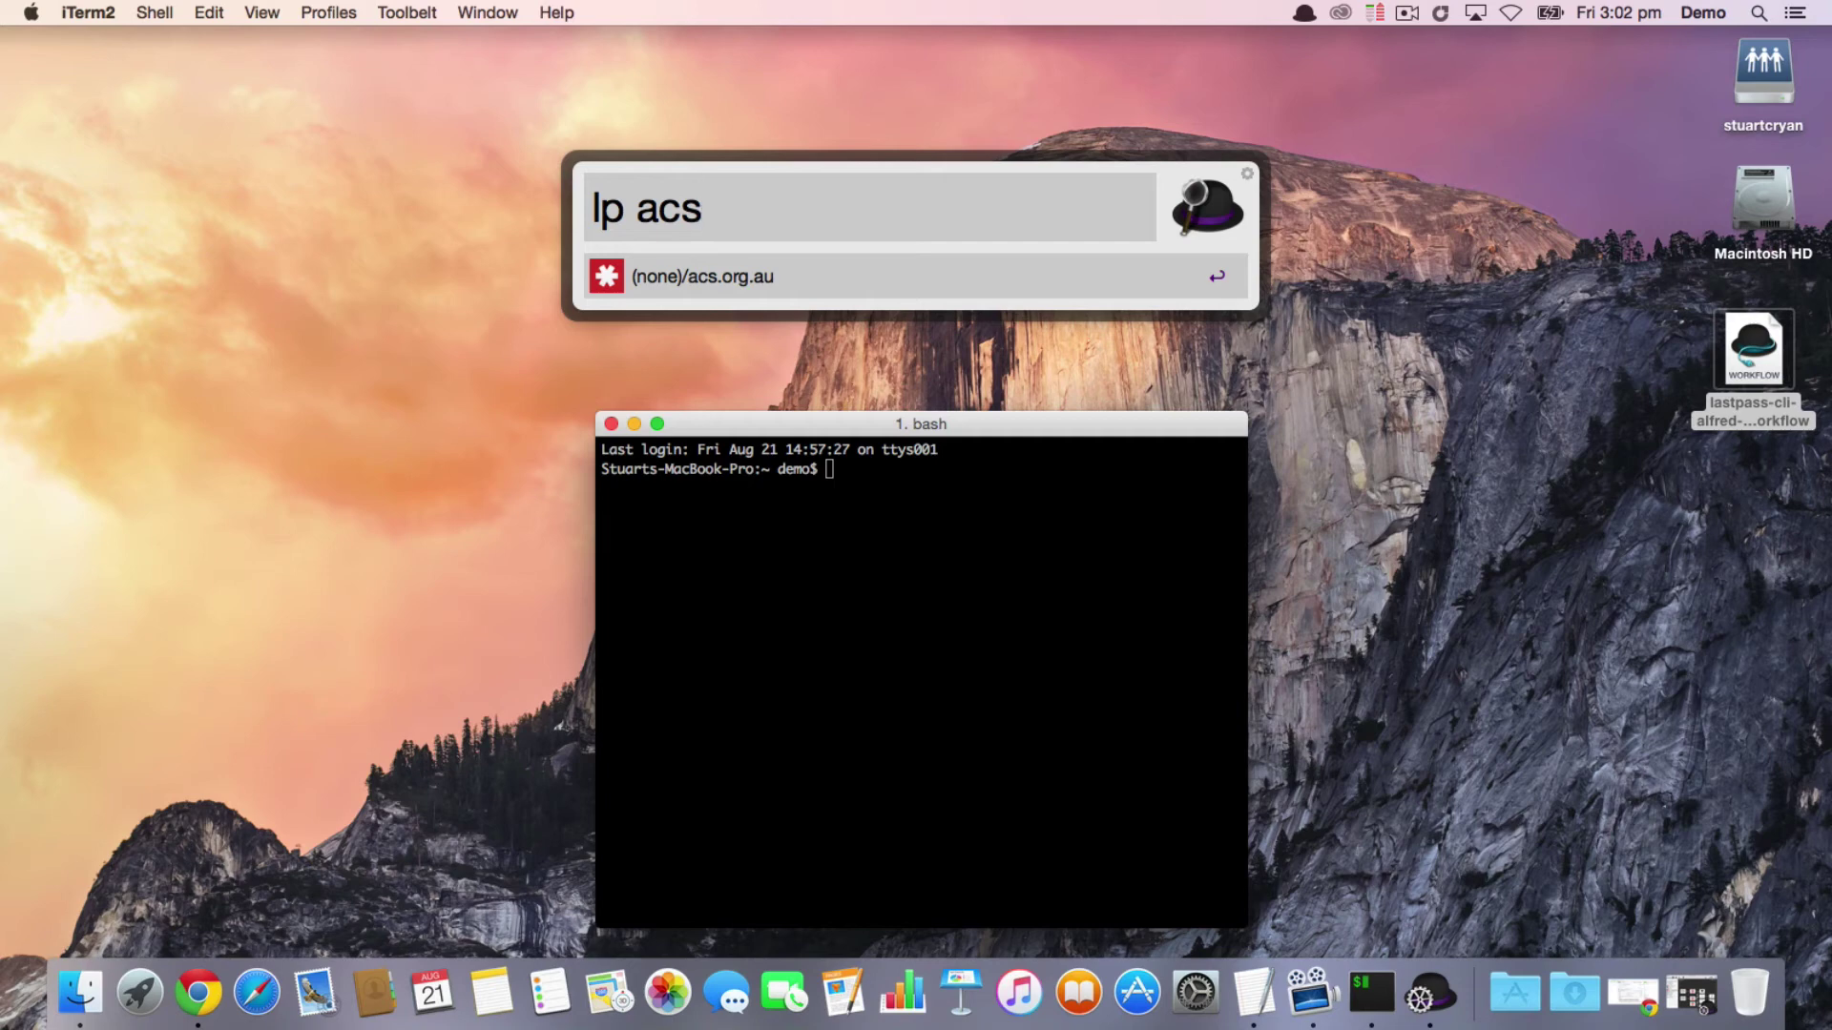
{"action": "key", "text": "Return"}
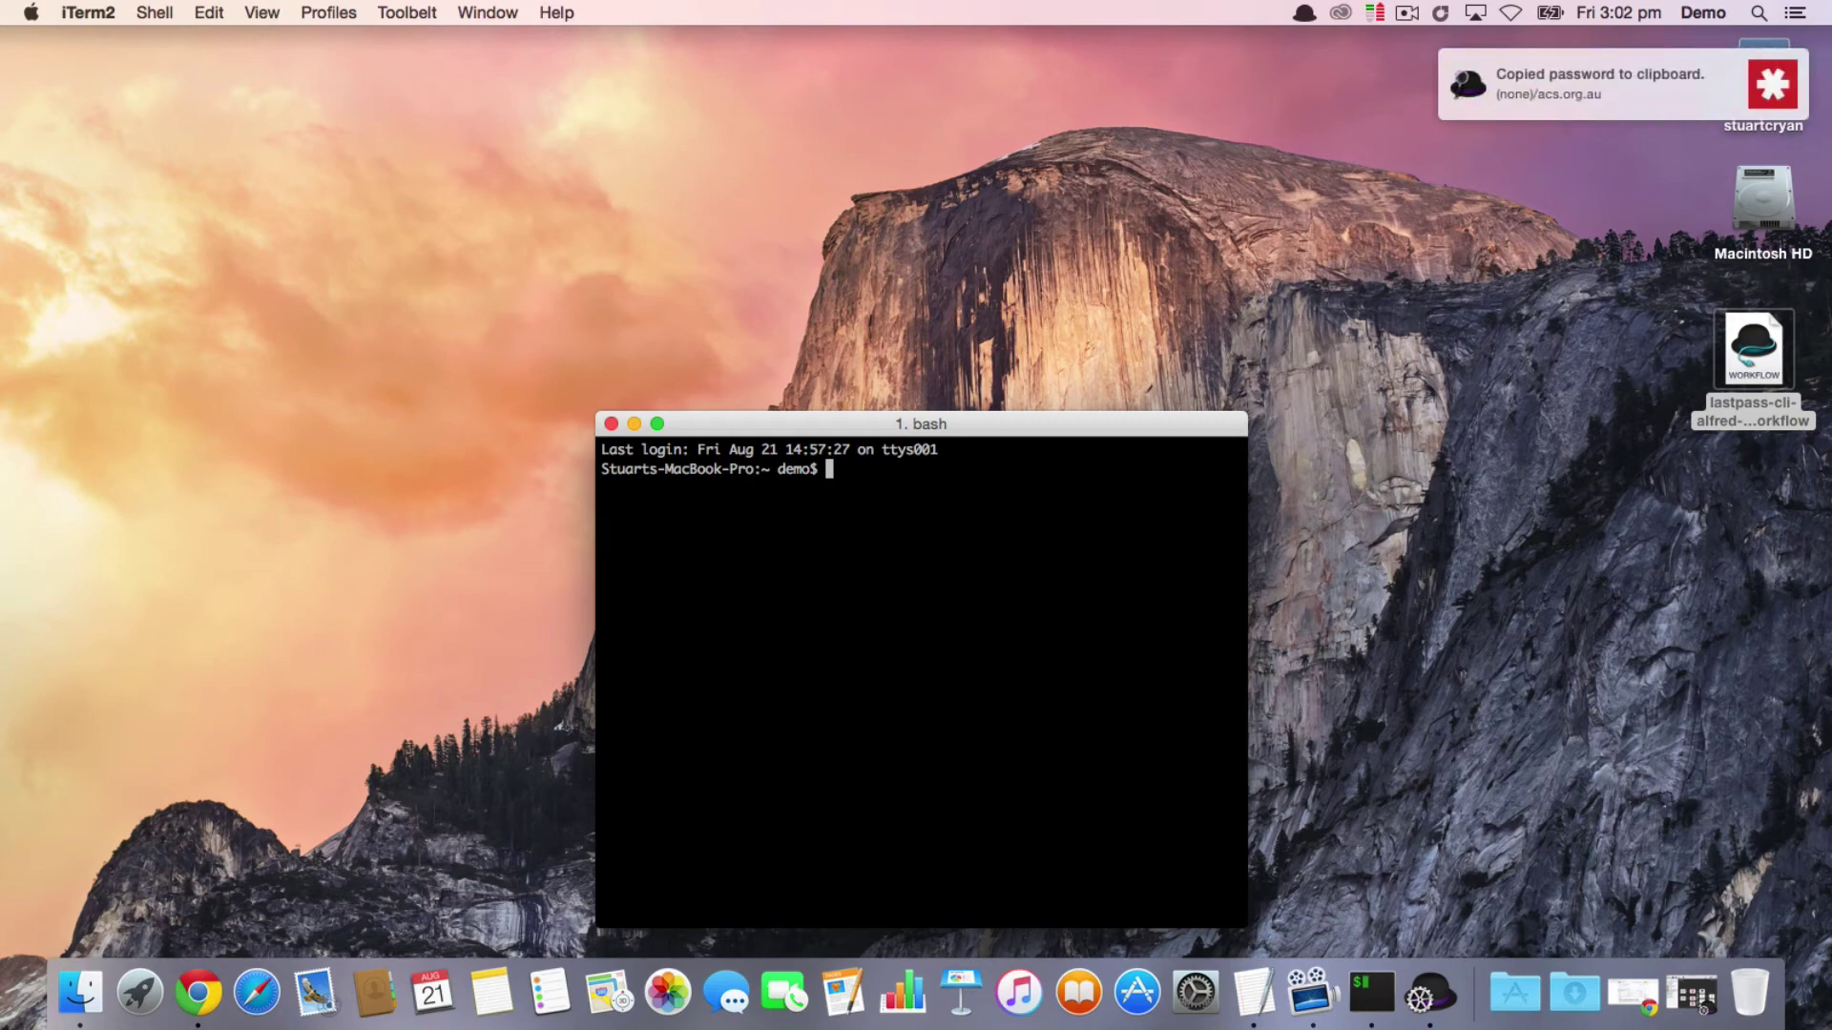
{"action": "key", "text": "alt+space"}
{"action": "type", "text": "lp acs"}
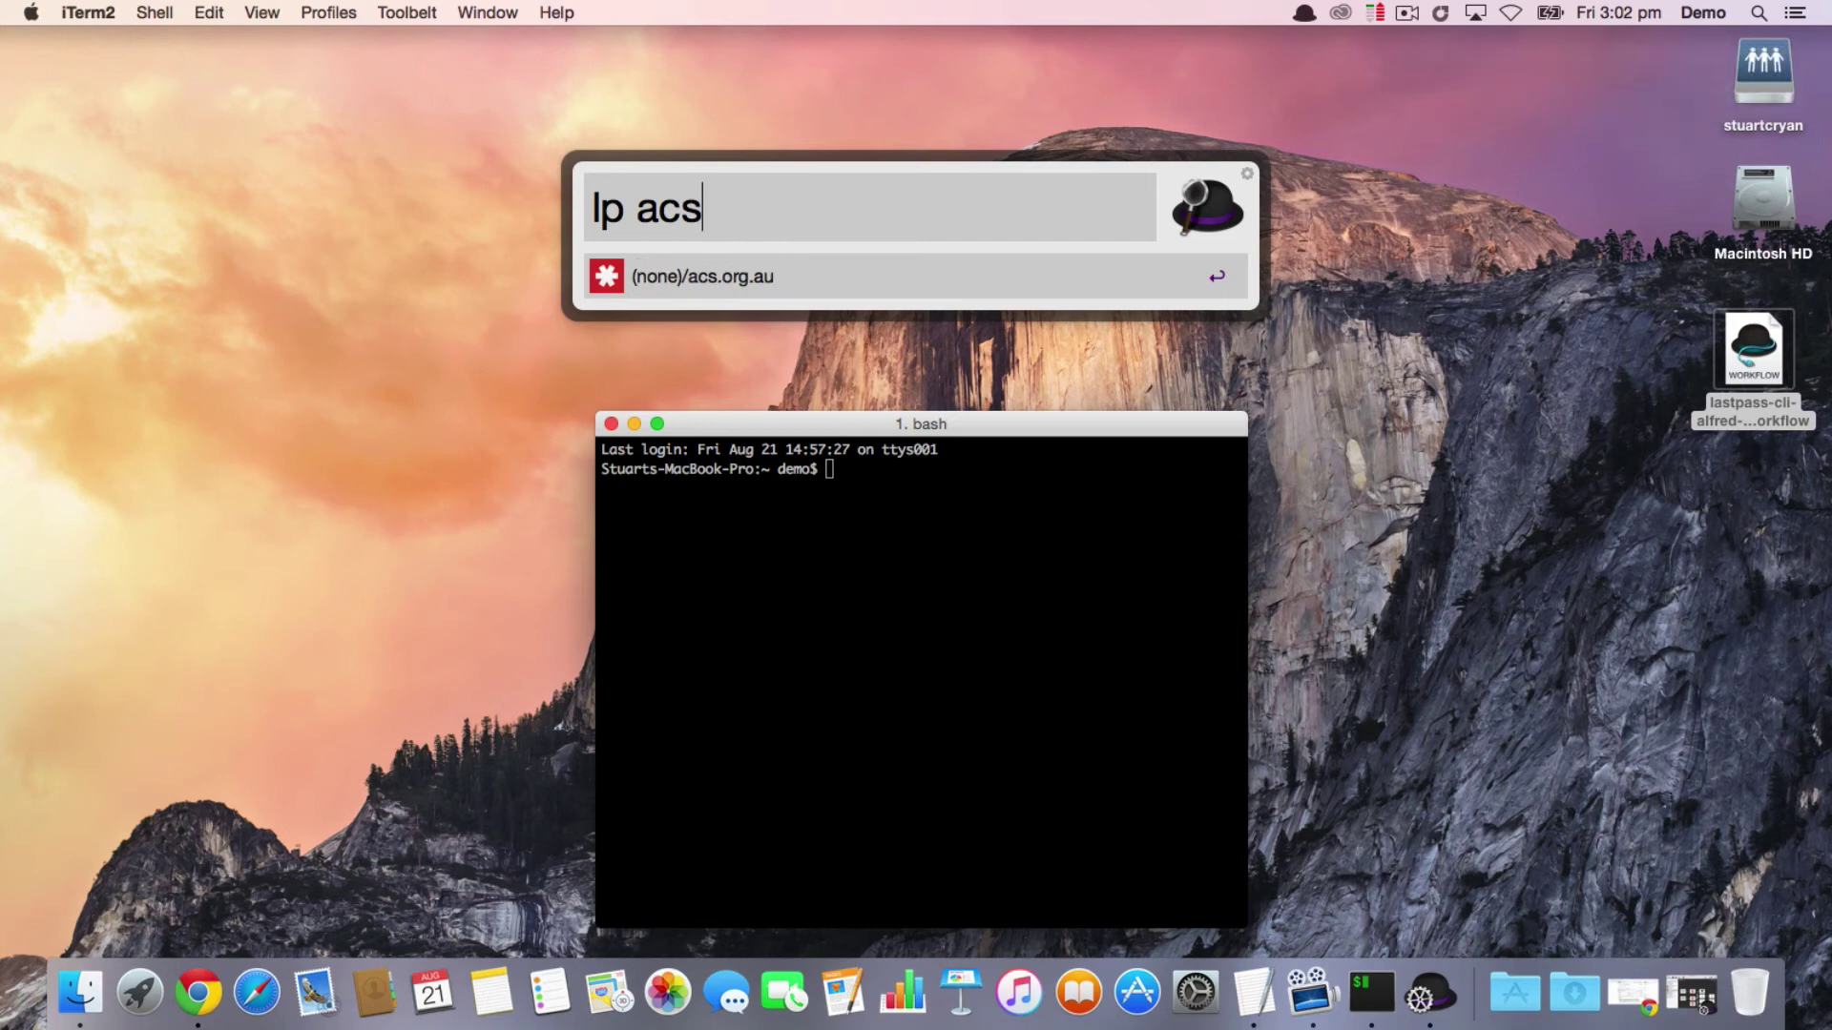
{"action": "key", "text": "Return"}
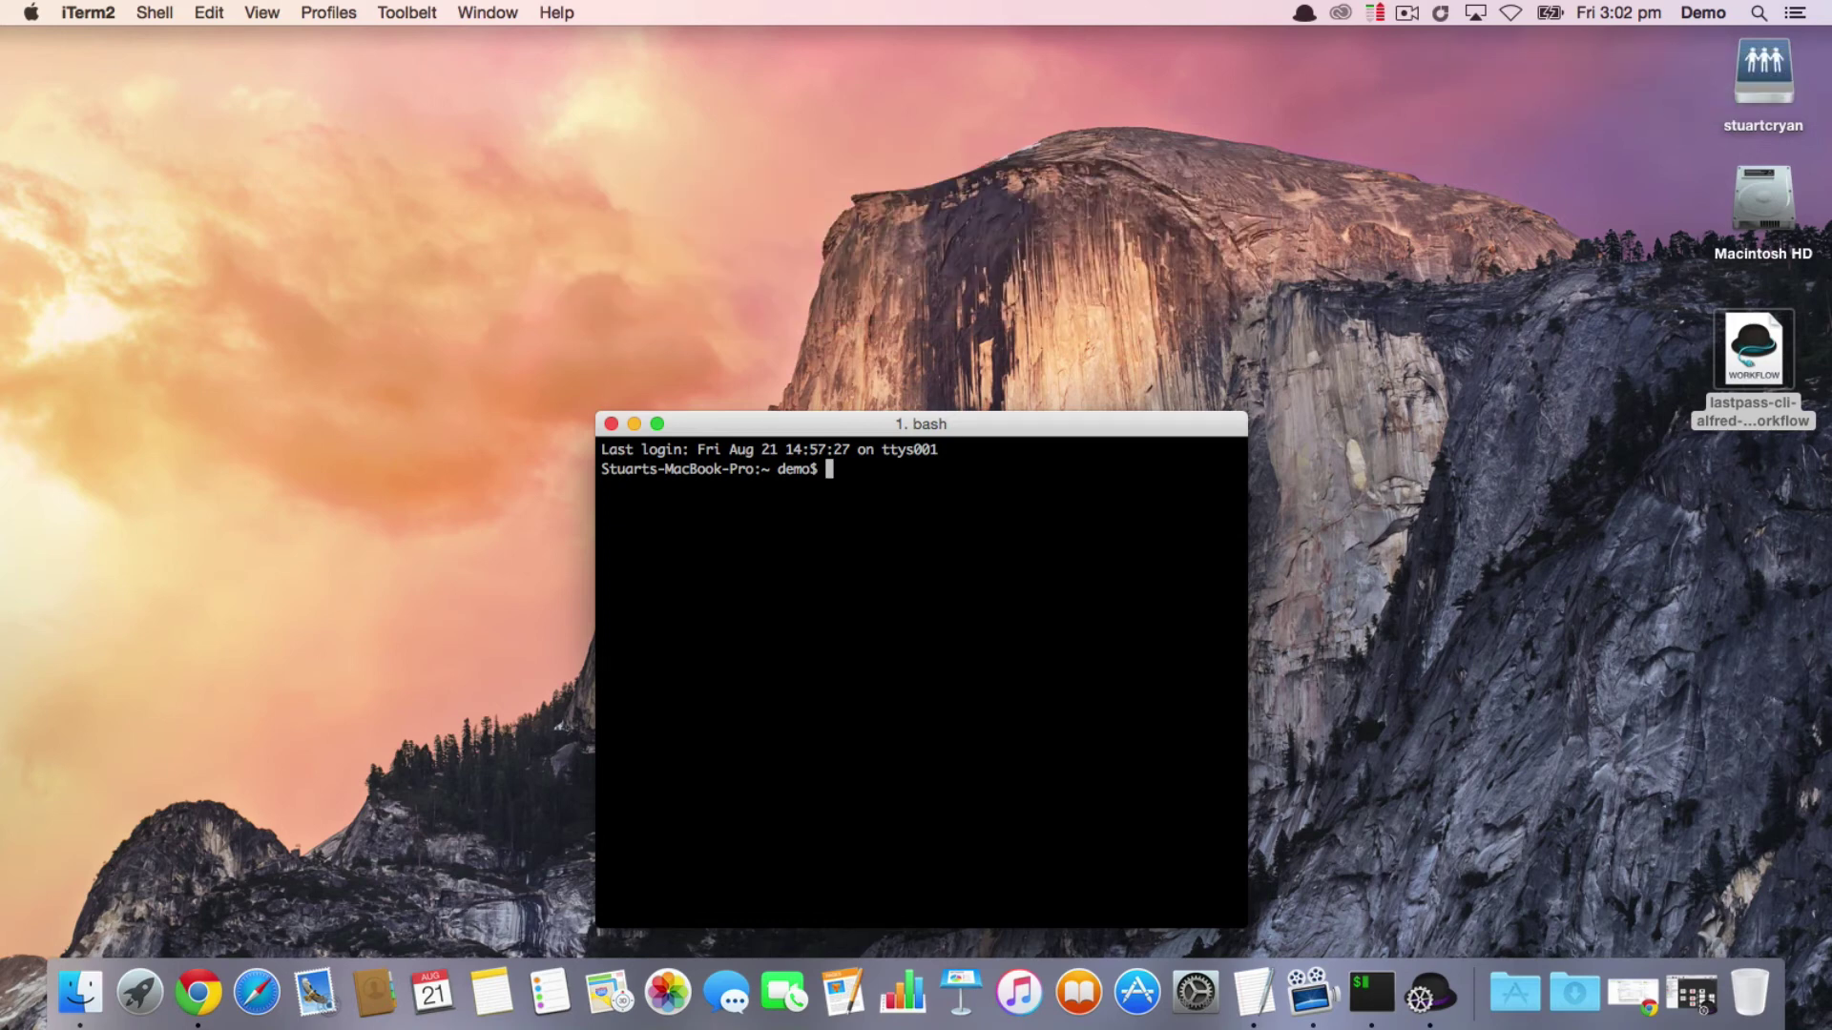